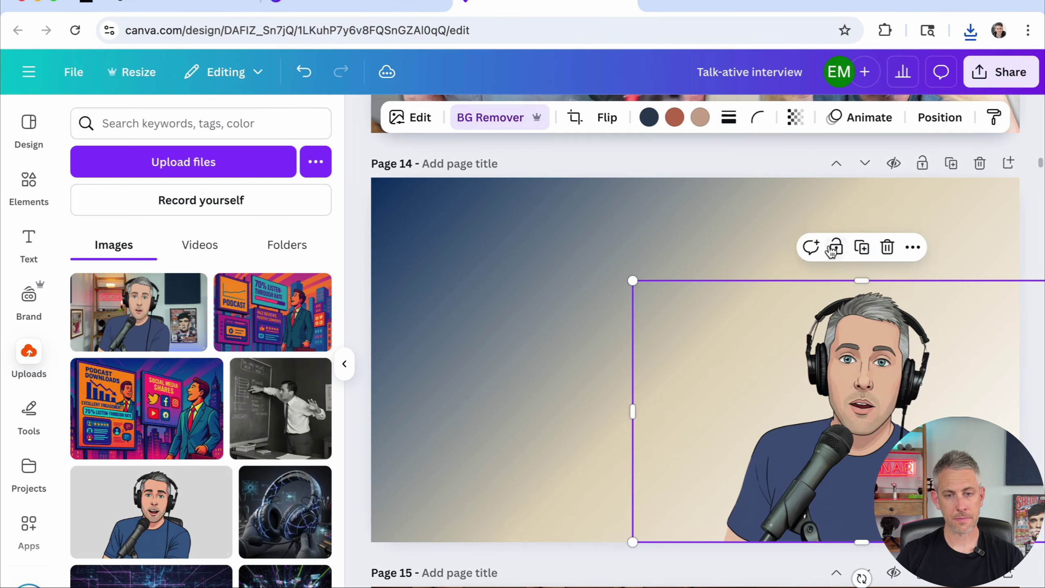
- Enlarge the cartoon podcaster cutout on page 14 to nearly full page height and shift it slightly toward the right edge
{"action": "left_click_drag", "start_coordinate": [859, 283], "coordinate": [860, 229]}
{"action": "left_click_drag", "start_coordinate": [871, 382], "coordinate": [890, 382]}
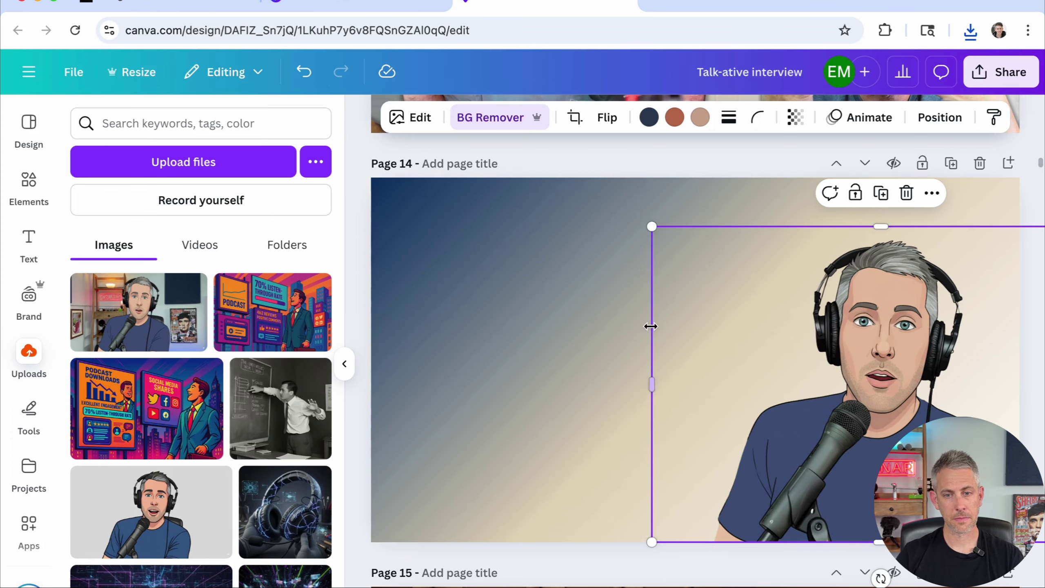
{"action": "left_click_drag", "start_coordinate": [882, 217], "coordinate": [882, 189]}
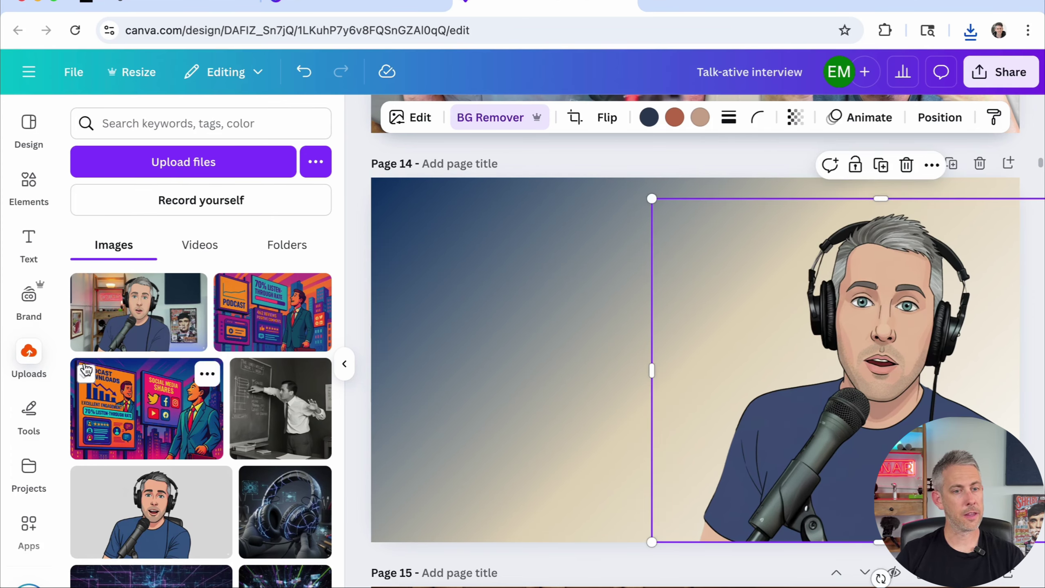
- Copy the "MUSIC SUPERVISION EXPLAINED" title from page 15 onto page 14 and move it to the page's upper left area
{"action": "scroll", "coordinate": [658, 479], "scroll_direction": "up", "scroll_amount": 10}
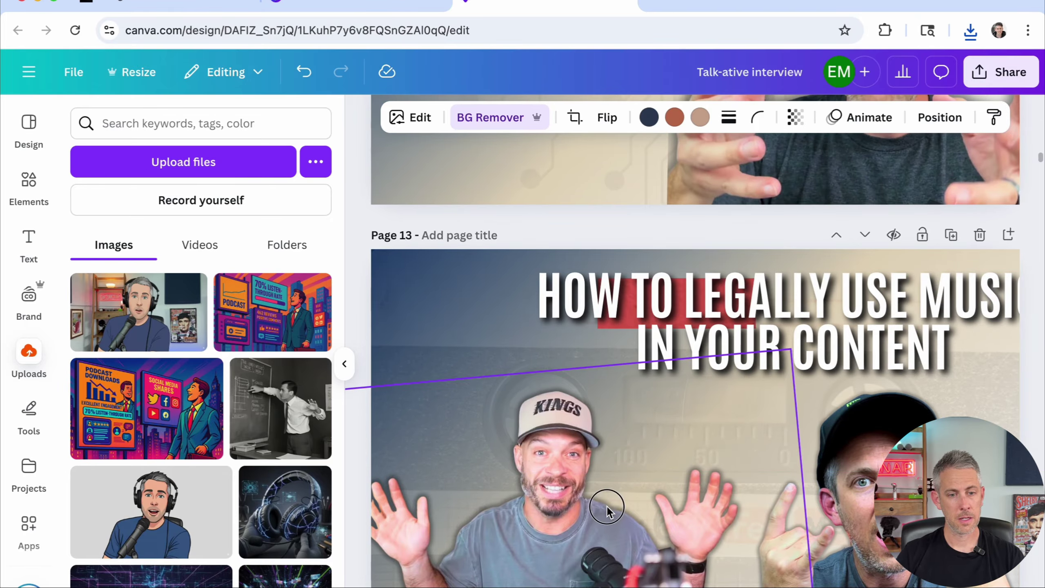
{"action": "scroll", "coordinate": [606, 502], "scroll_direction": "down", "scroll_amount": 10}
{"action": "left_click", "coordinate": [651, 425]}
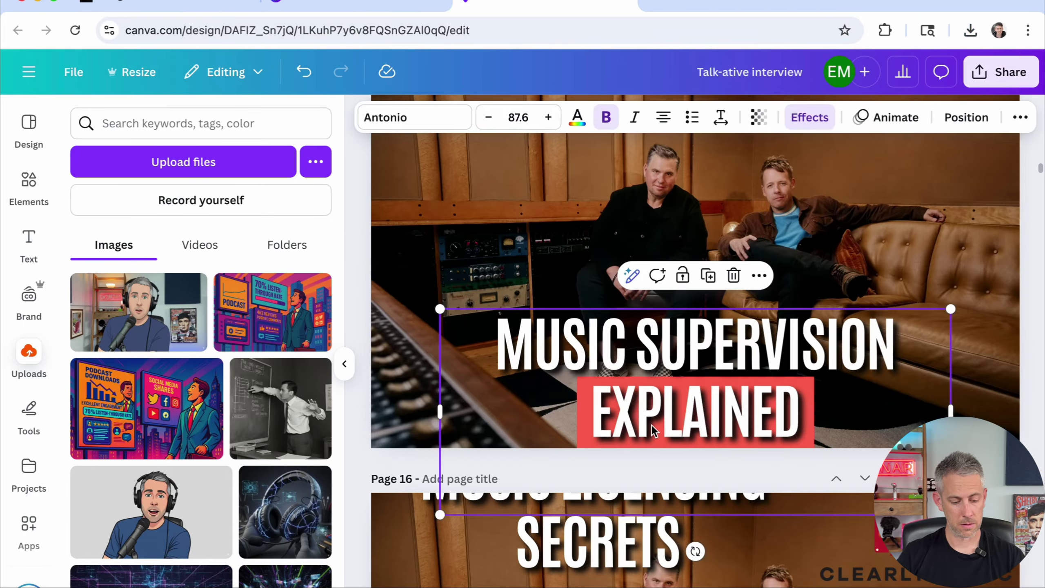
{"action": "scroll", "coordinate": [533, 353], "scroll_direction": "up", "scroll_amount": 15}
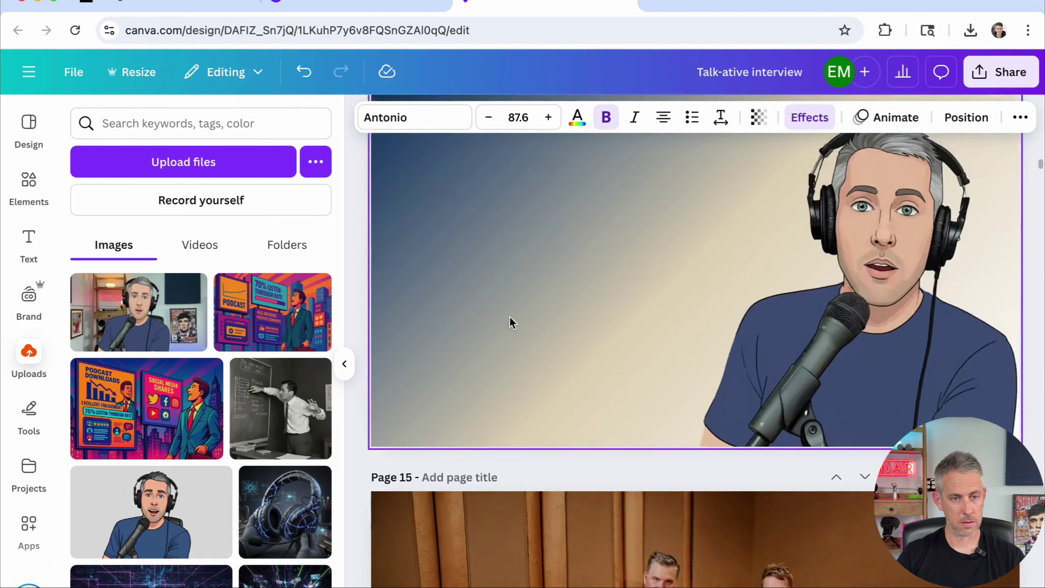
{"action": "left_click", "coordinate": [466, 466]}
{"action": "key", "text": "ctrl+v"}
{"action": "scroll", "coordinate": [543, 498], "scroll_direction": "down", "scroll_amount": 5}
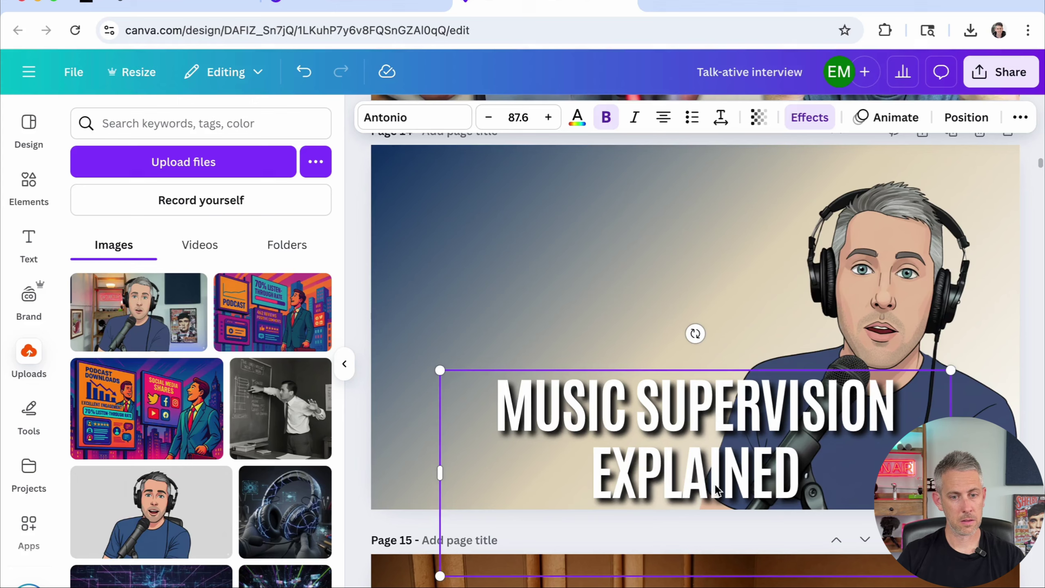
{"action": "left_click_drag", "start_coordinate": [718, 490], "coordinate": [614, 274]}
- Replace the page 14 title text with "CREATE AI AVATARS WITH GOOGLE AI STUDIO"
{"action": "double_click", "coordinate": [615, 274]}
{"action": "type", "text": "CREATE AI AVATARS"}
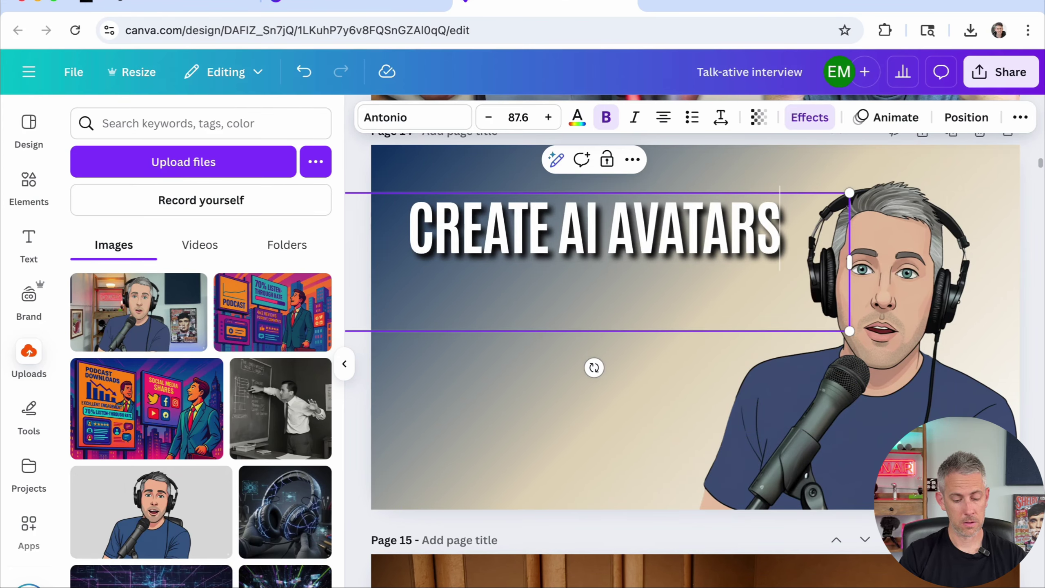
{"action": "type", "text": " WITH GOO"}
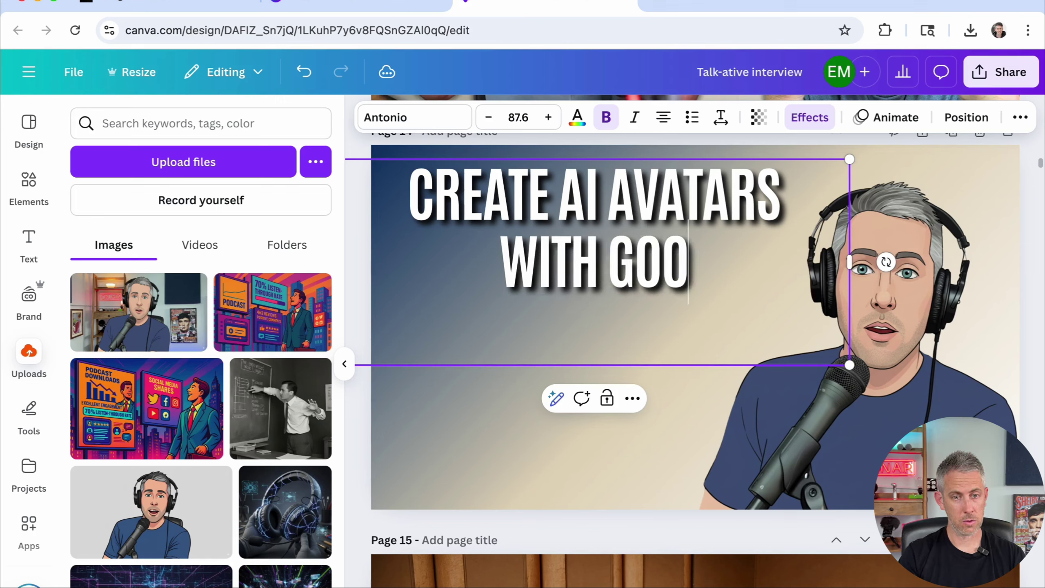
{"action": "type", "text": "GLE STUDIO"}
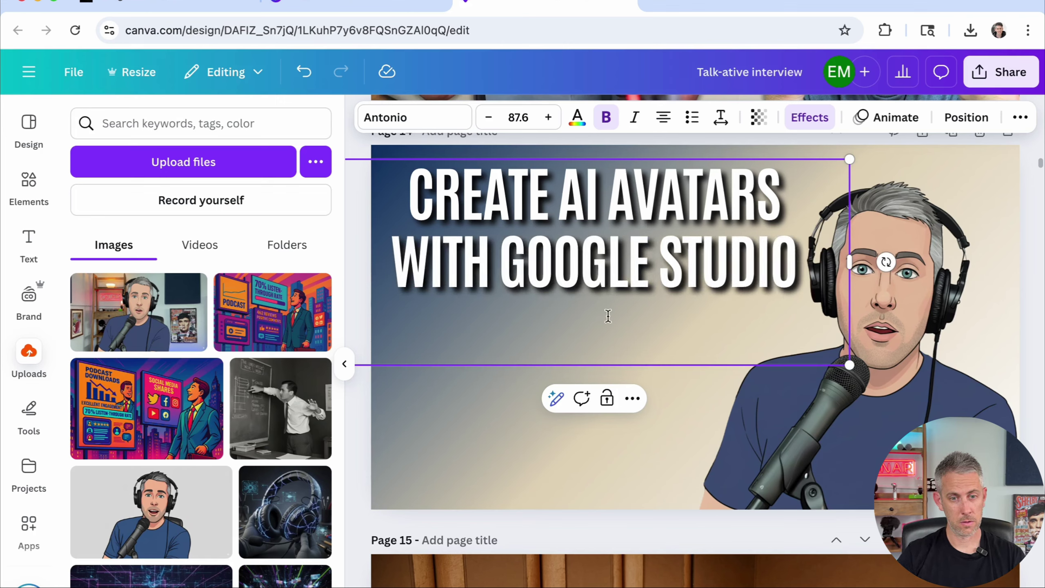
{"action": "left_click", "coordinate": [658, 256]}
{"action": "type", "text": "AI"}
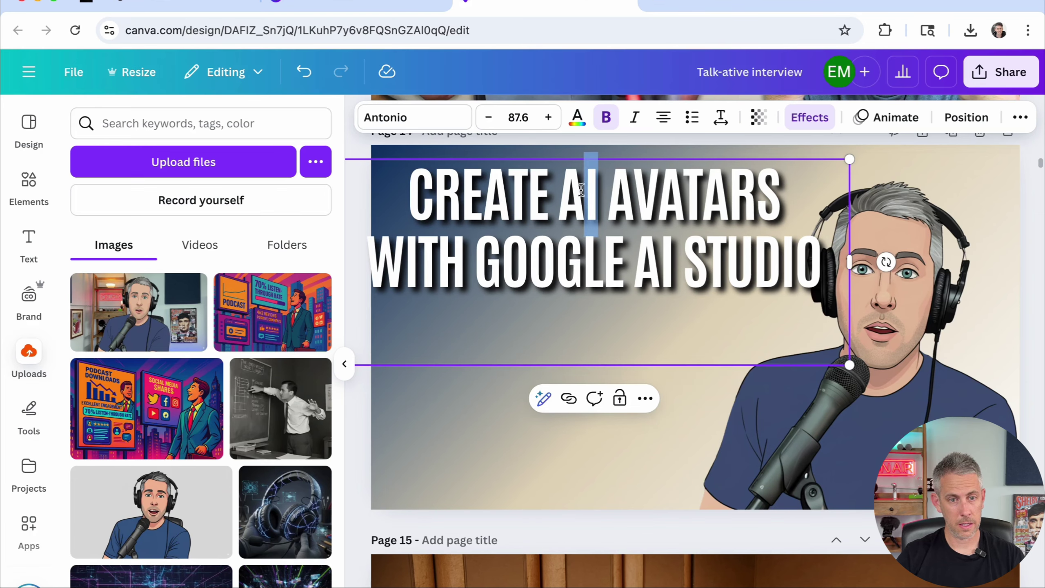
- Break the page 14 title into four lines: "CREATE", "AI AVATARS", "WITH" and "GOOGLE AI STUDIO"
{"action": "left_click", "coordinate": [565, 190]}
{"action": "key", "text": "Return"}
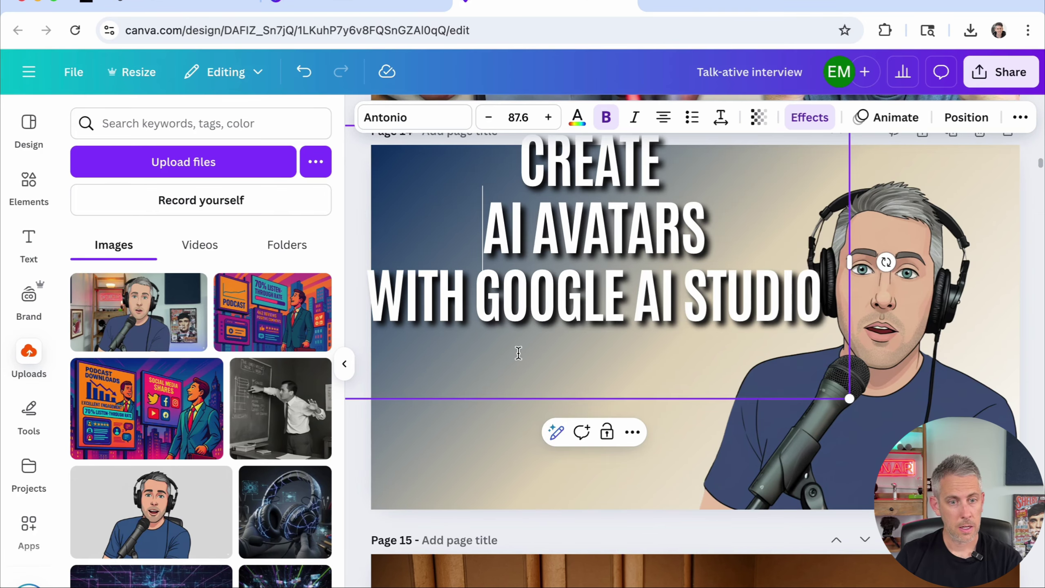
{"action": "left_click", "coordinate": [485, 301]}
{"action": "key", "text": "Return"}
- Left-align the four-line title and move it fully inside page 14 along the left edge
{"action": "scroll", "coordinate": [485, 302], "scroll_direction": "up", "scroll_amount": 3}
{"action": "left_click_drag", "start_coordinate": [767, 458], "coordinate": [517, 212]}
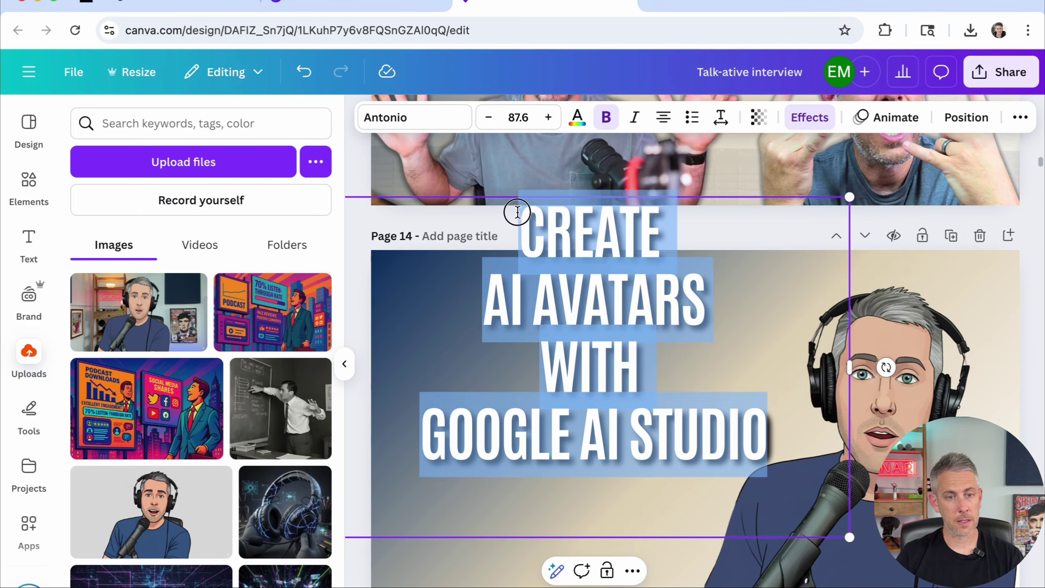
{"action": "left_click", "coordinate": [659, 119]}
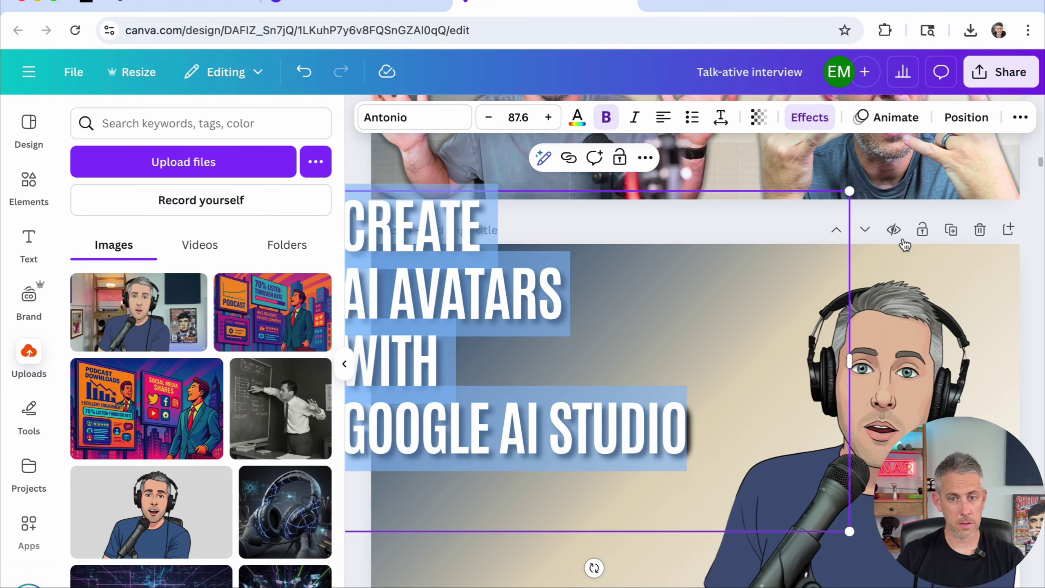
{"action": "left_click_drag", "start_coordinate": [459, 338], "coordinate": [458, 430]}
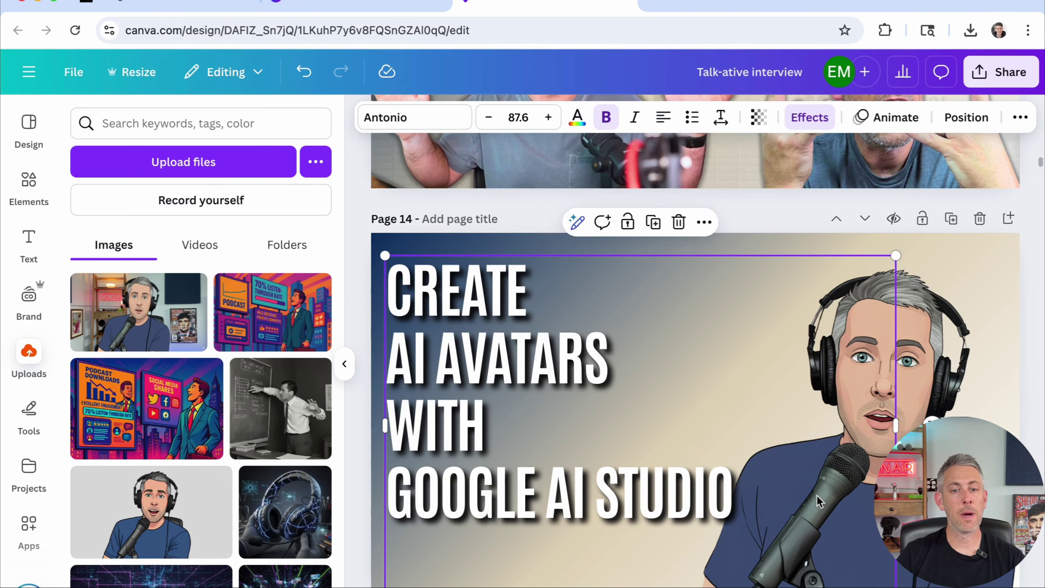
{"action": "key", "text": "Escape"}
- Search the elements for "ai" and place the blue AI microchip photo on page 14
{"action": "scroll", "coordinate": [884, 568], "scroll_direction": "down", "scroll_amount": 3}
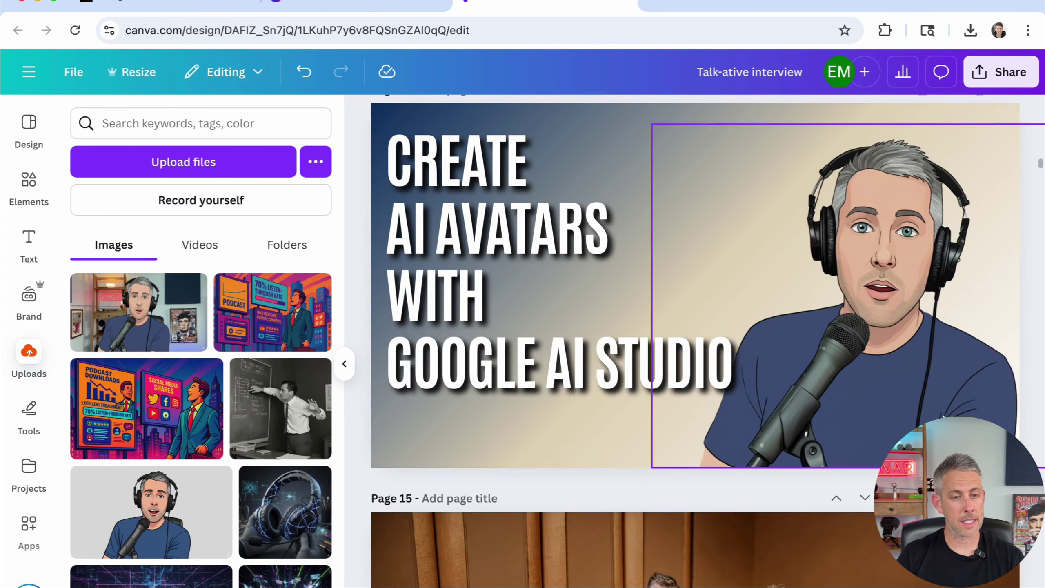
{"action": "left_click", "coordinate": [280, 114]}
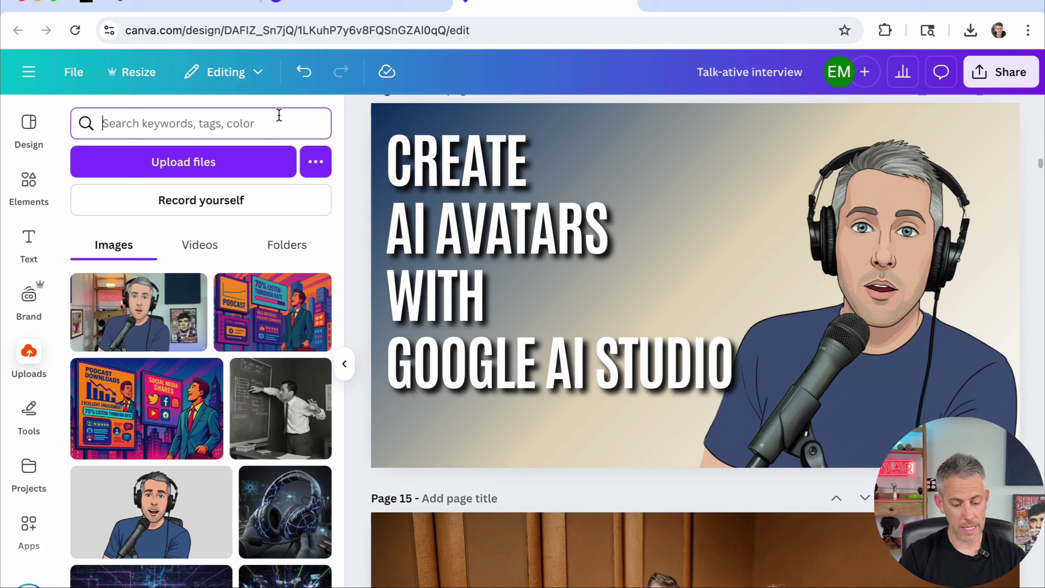
{"action": "type", "text": "ai"}
{"action": "key", "text": "Return"}
{"action": "left_click_drag", "start_coordinate": [118, 313], "coordinate": [532, 175]}
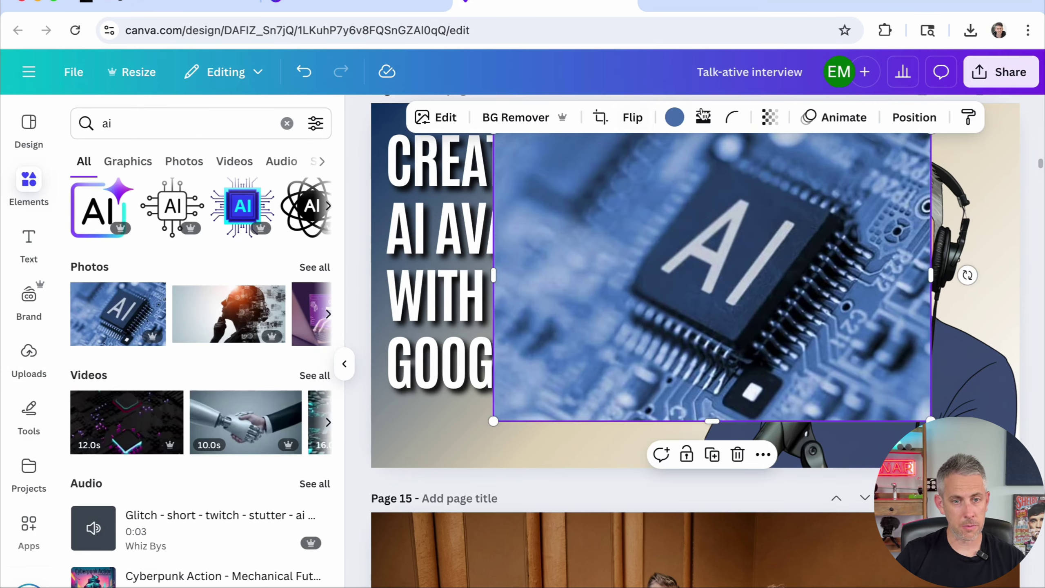
- Set the microchip photo's transparency to 10 and enlarge it to cover all of page 14
{"action": "left_click", "coordinate": [763, 118]}
{"action": "left_click_drag", "start_coordinate": [813, 182], "coordinate": [700, 182]}
{"action": "left_click_drag", "start_coordinate": [756, 325], "coordinate": [637, 312]}
{"action": "left_click_drag", "start_coordinate": [808, 395], "coordinate": [1025, 538]}
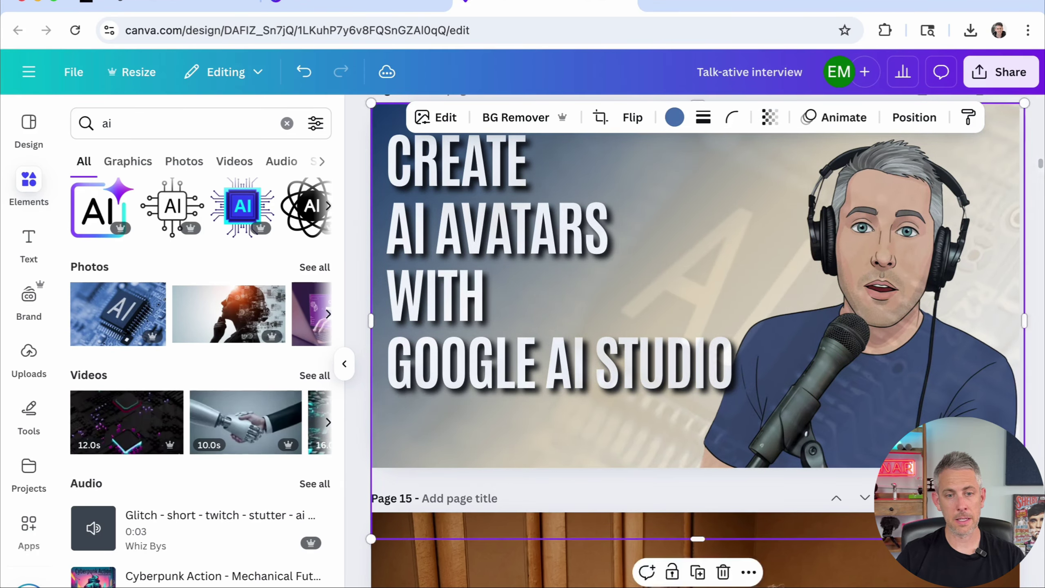
- Fine-tune the microchip overlay's transparency to 11
{"action": "left_click", "coordinate": [768, 128]}
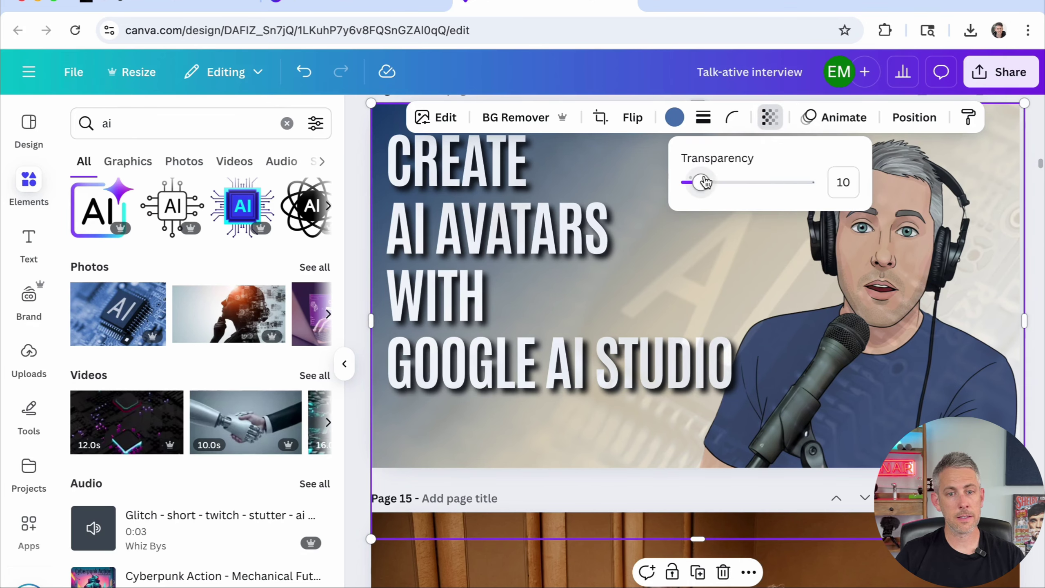
{"action": "mouse_move", "coordinate": [702, 182]}
{"action": "left_mouse_down"}
{"action": "mouse_move", "coordinate": [718, 184]}
{"action": "mouse_move", "coordinate": [703, 188]}
{"action": "left_mouse_up"}
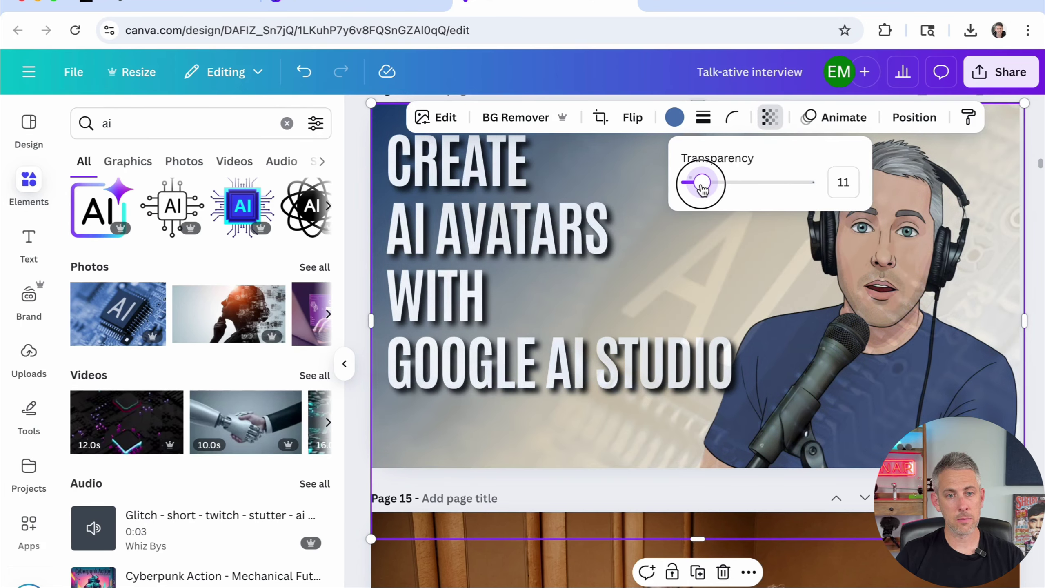
{"action": "key", "text": "Escape"}
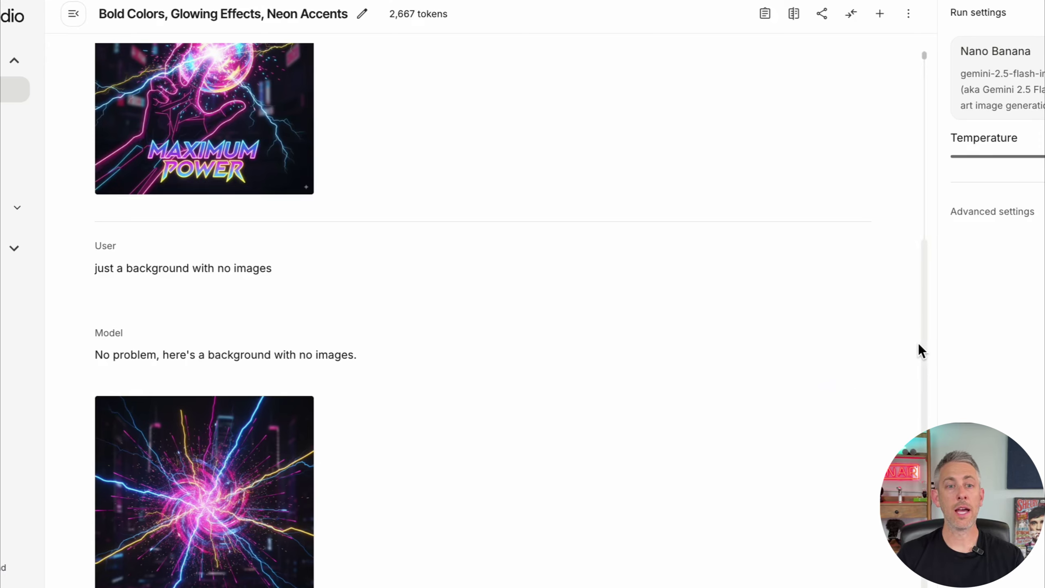
- Upload "Generated Image September 09, 2025 - 12_14PM.png" from Downloads and place it as a full-page image on page 1
{"action": "scroll", "coordinate": [718, 274], "scroll_direction": "up", "scroll_amount": 3}
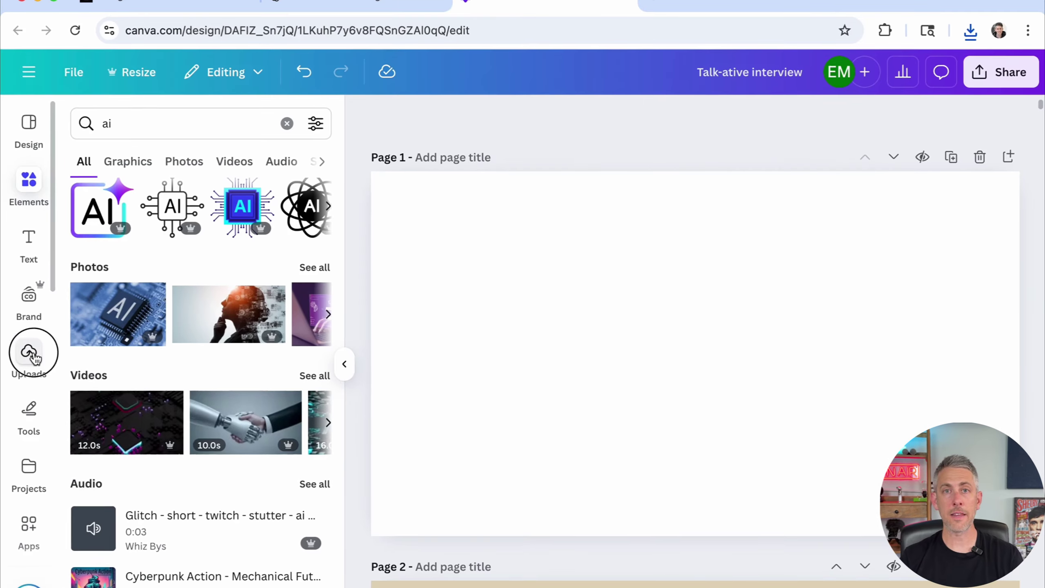
{"action": "left_click", "coordinate": [29, 351]}
{"action": "left_click", "coordinate": [208, 177]}
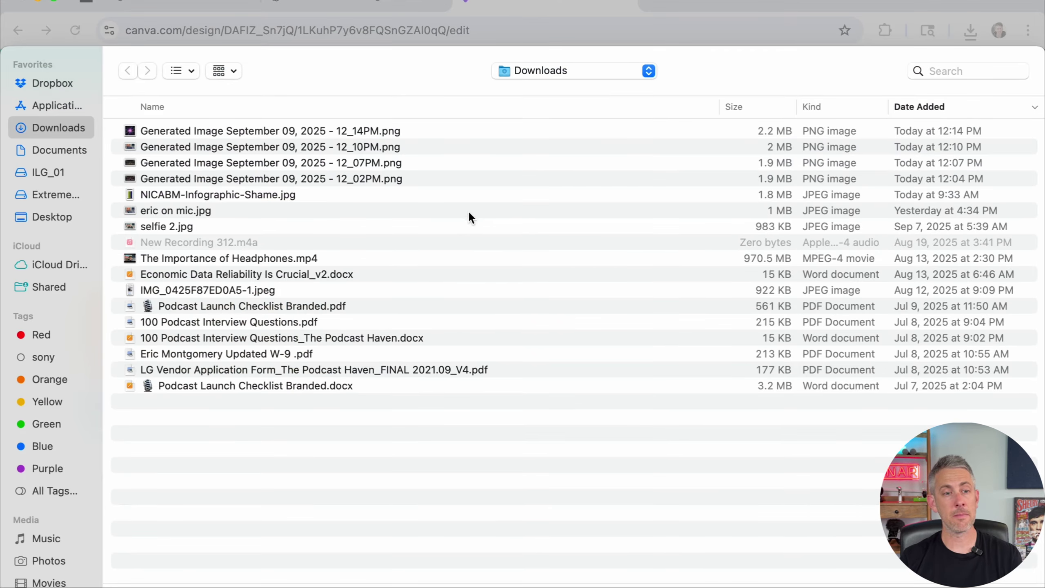
{"action": "left_click", "coordinate": [335, 133]}
{"action": "key", "text": "Return"}
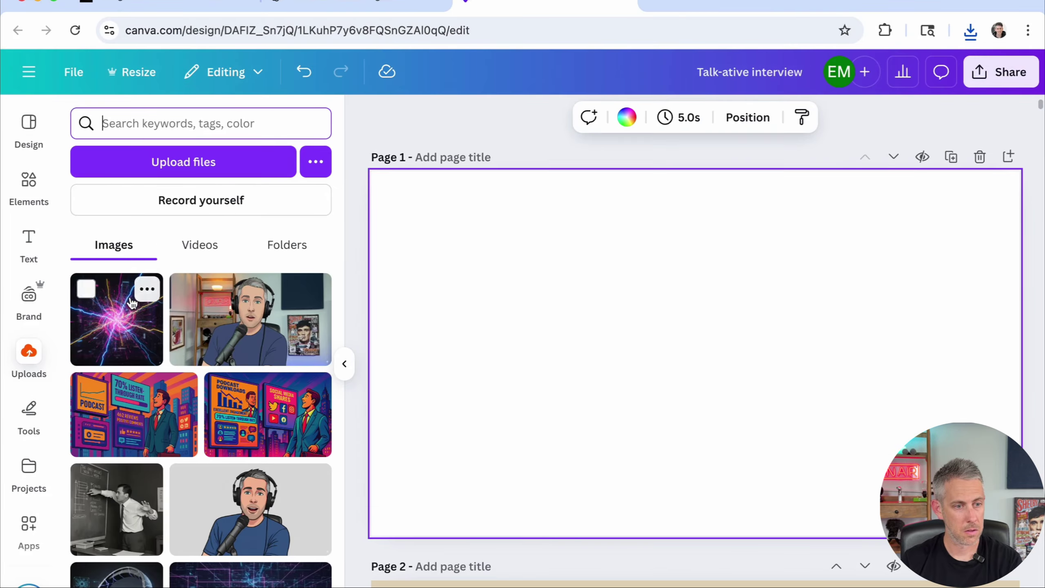
{"action": "left_click_drag", "start_coordinate": [133, 310], "coordinate": [702, 364]}
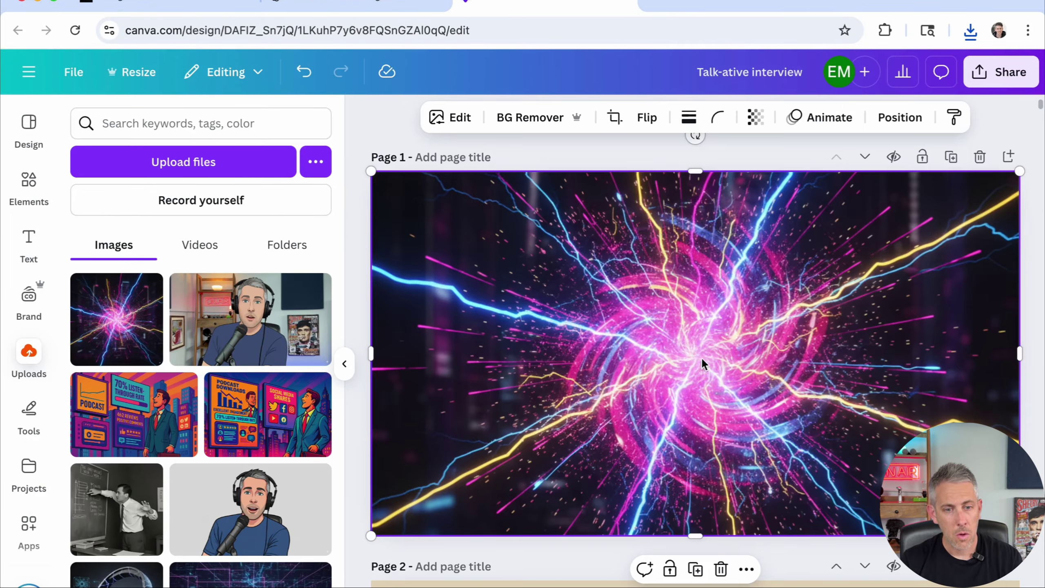
- Shift the neon lightning image left, extend it back to page 1's right edge, and set its transparency to 87
{"action": "double_click", "coordinate": [765, 383]}
{"action": "left_click", "coordinate": [300, 587]}
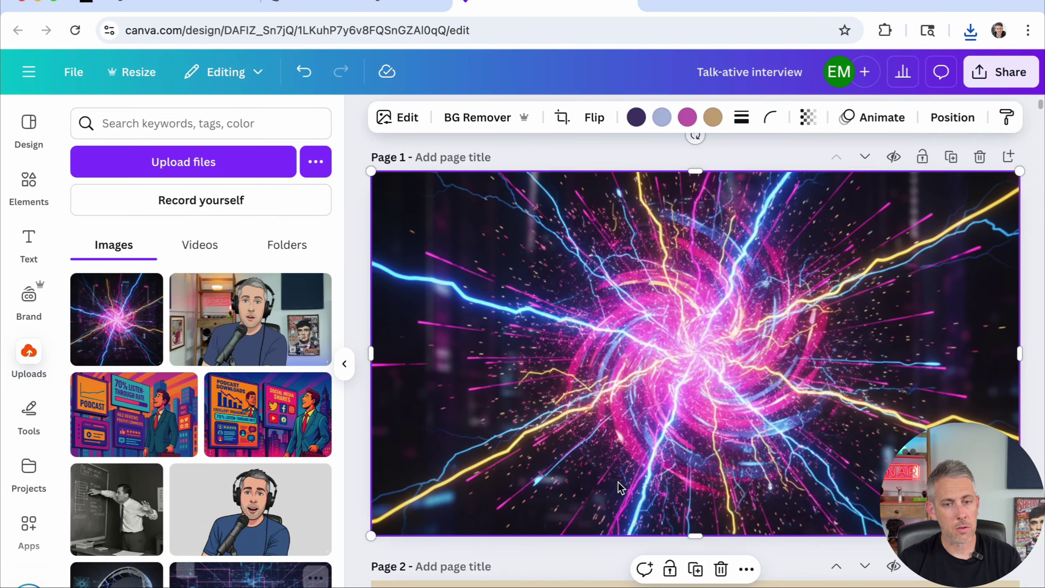
{"action": "left_click_drag", "start_coordinate": [621, 485], "coordinate": [571, 483]}
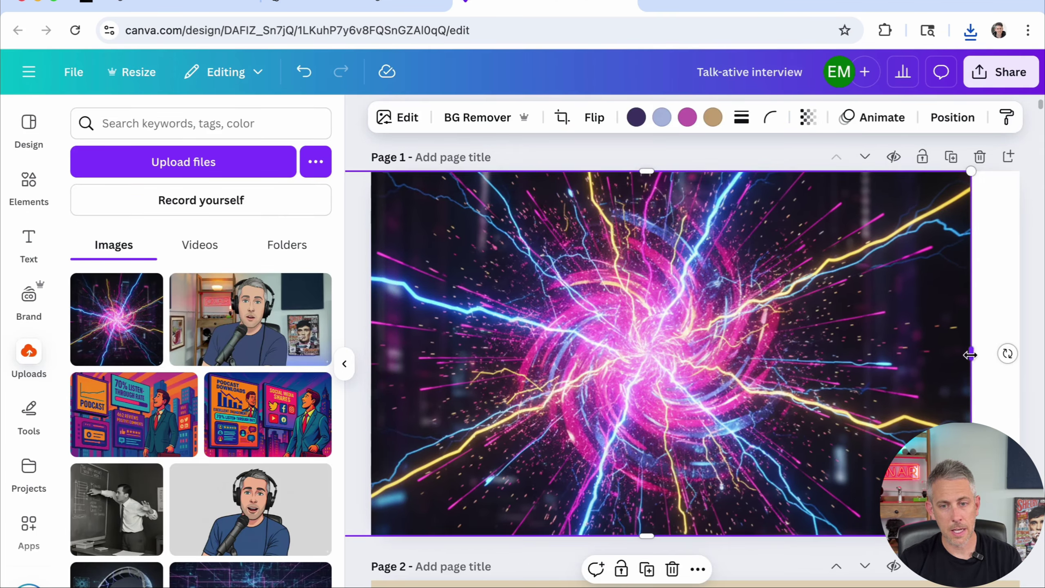
{"action": "left_click_drag", "start_coordinate": [970, 353], "coordinate": [1019, 352]}
{"action": "left_click", "coordinate": [807, 117]}
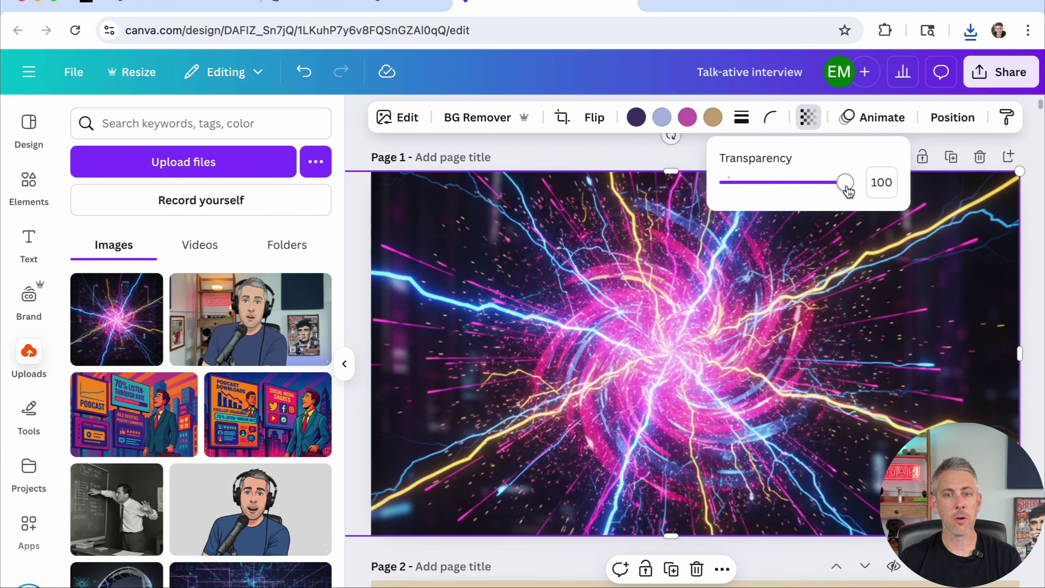
{"action": "left_click_drag", "start_coordinate": [848, 191], "coordinate": [833, 191]}
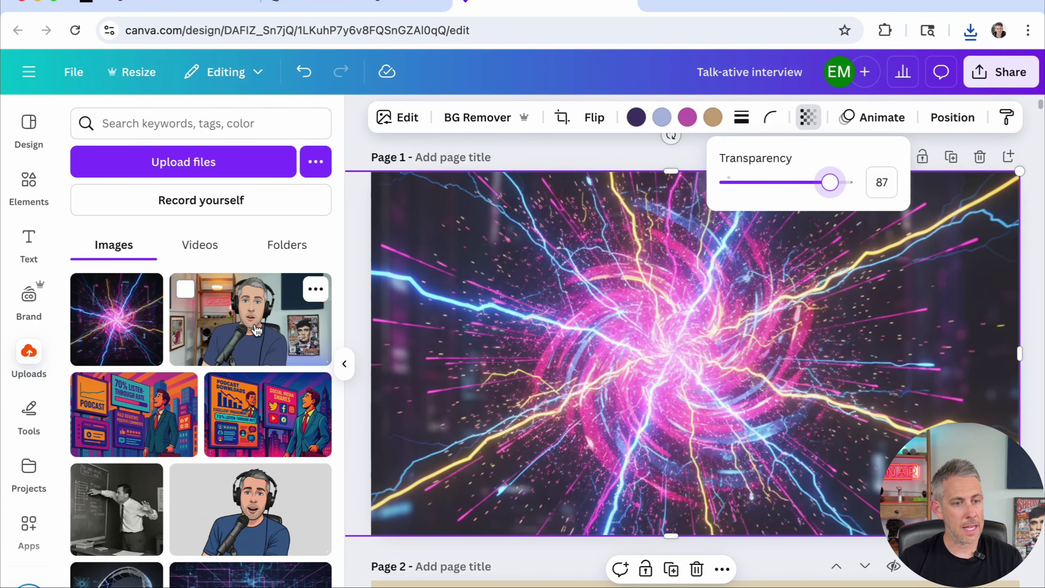
- Add the cartoon podcaster image to page 1 with its background removed, enlarged against the lower right of the page
{"action": "left_click_drag", "start_coordinate": [247, 321], "coordinate": [640, 317]}
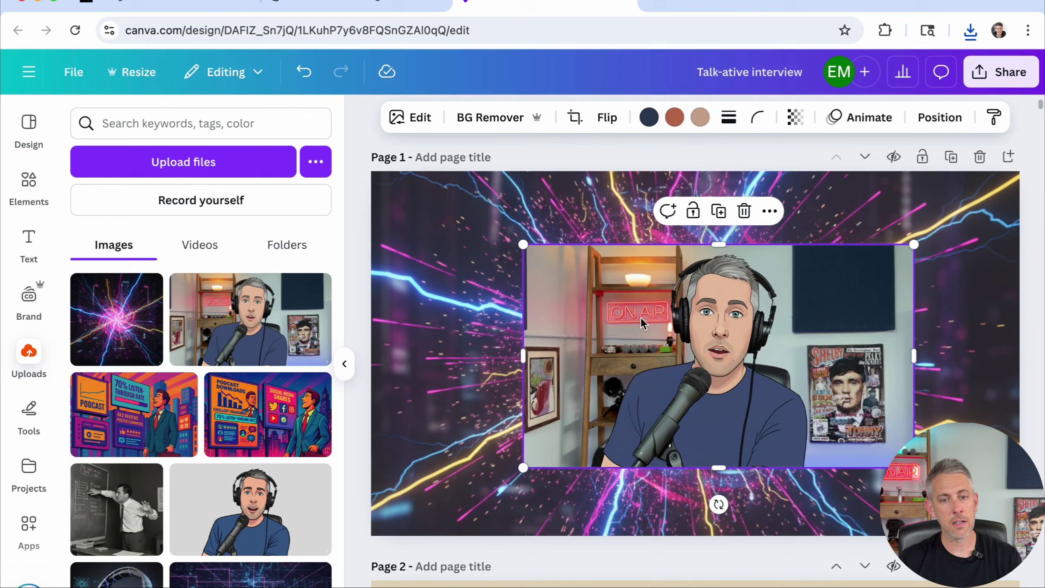
{"action": "left_click", "coordinate": [479, 123]}
{"action": "left_click_drag", "start_coordinate": [755, 428], "coordinate": [869, 380]}
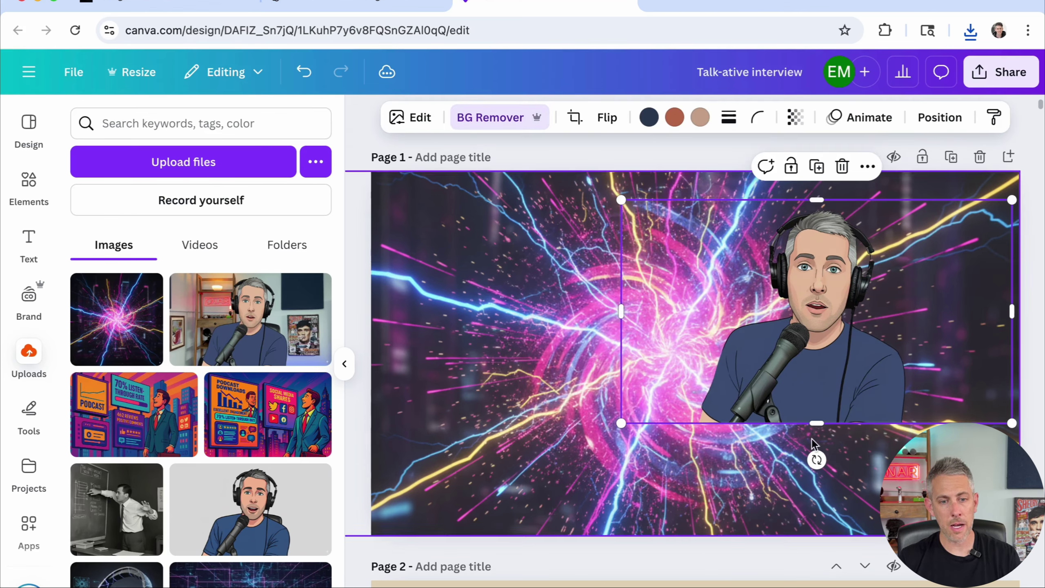
{"action": "left_click_drag", "start_coordinate": [833, 421], "coordinate": [835, 541]}
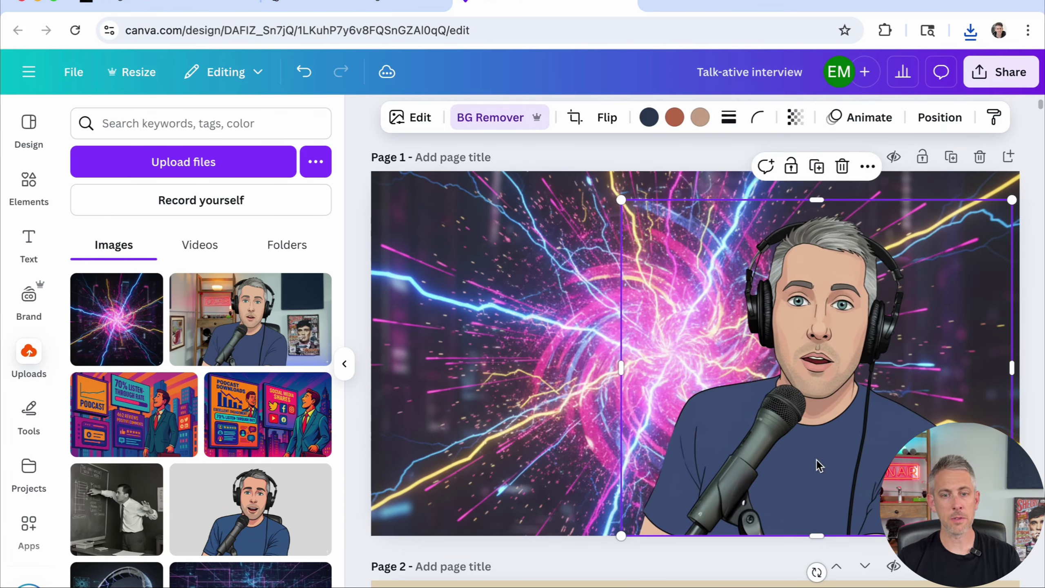
{"action": "left_click_drag", "start_coordinate": [821, 456], "coordinate": [877, 457]}
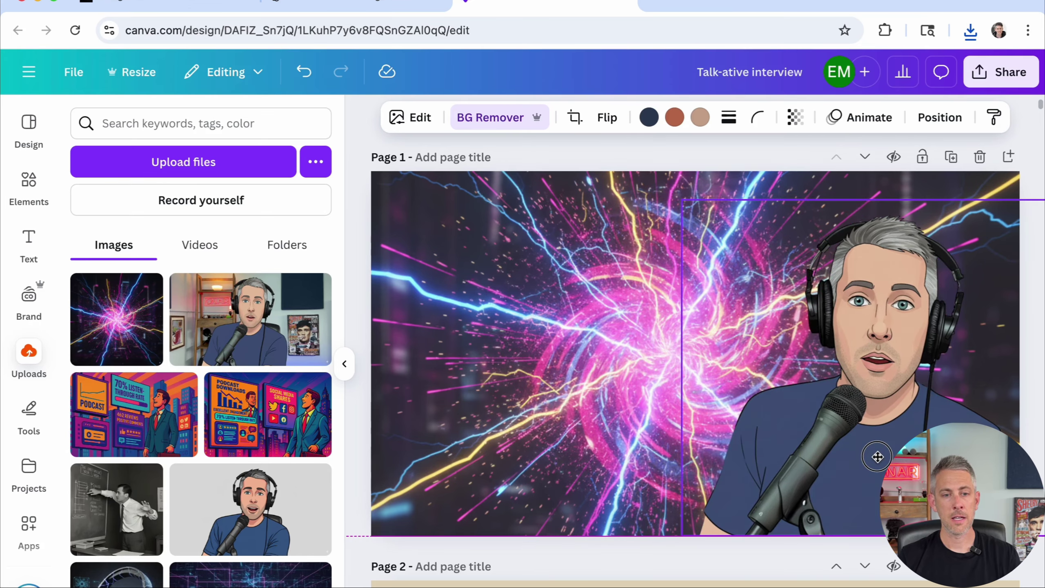
- Copy the "VIRAL THUMBNAIL TRICK" title from page 7 onto page 1 and shift the cartoon podcaster slightly down and right
{"action": "scroll", "coordinate": [640, 428], "scroll_direction": "down", "scroll_amount": 10}
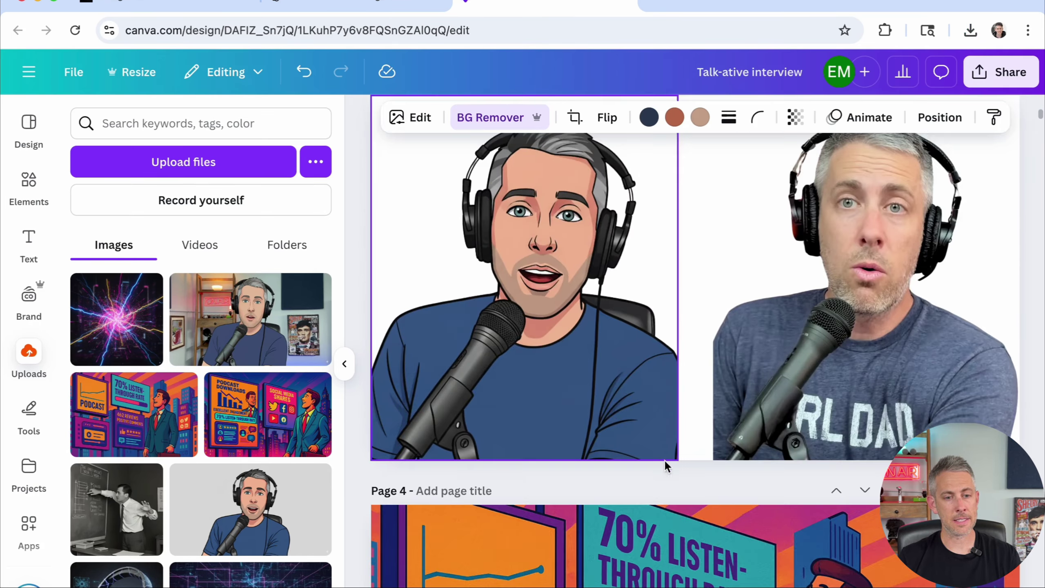
{"action": "scroll", "coordinate": [665, 459], "scroll_direction": "down", "scroll_amount": 15}
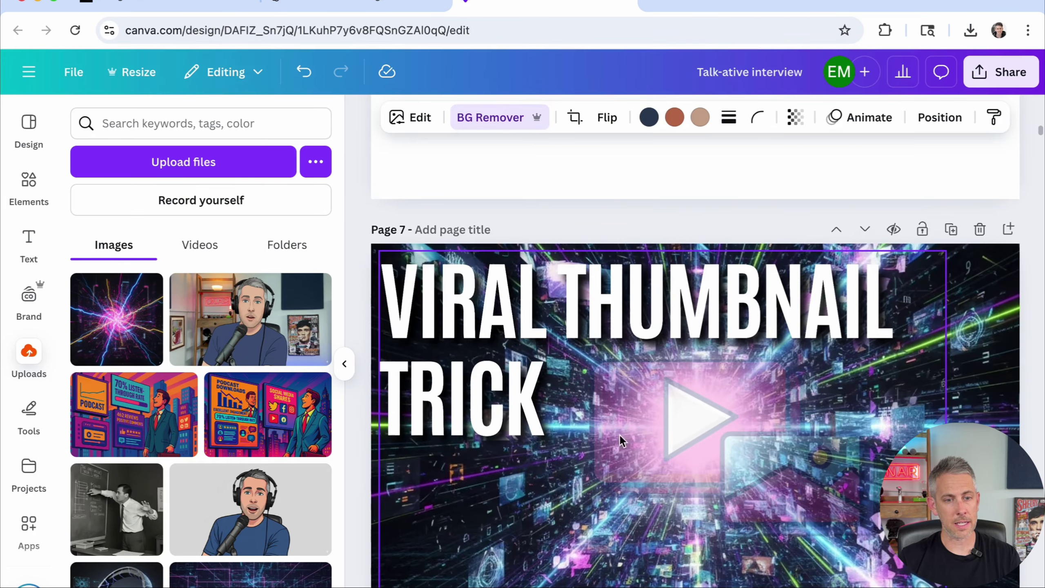
{"action": "scroll", "coordinate": [619, 435], "scroll_direction": "down", "scroll_amount": 2}
{"action": "left_click", "coordinate": [507, 345]}
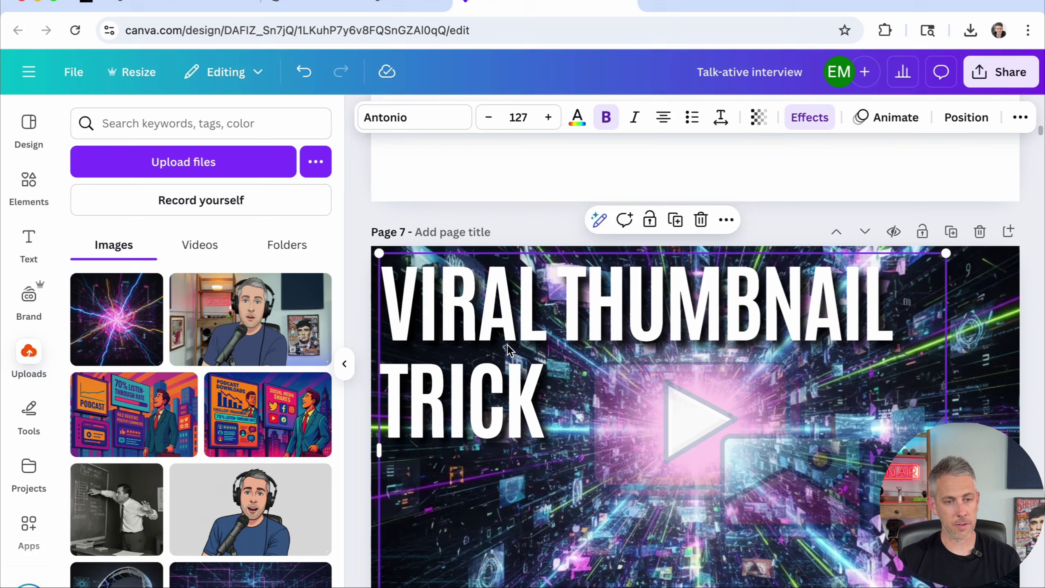
{"action": "scroll", "coordinate": [507, 346], "scroll_direction": "up", "scroll_amount": 20}
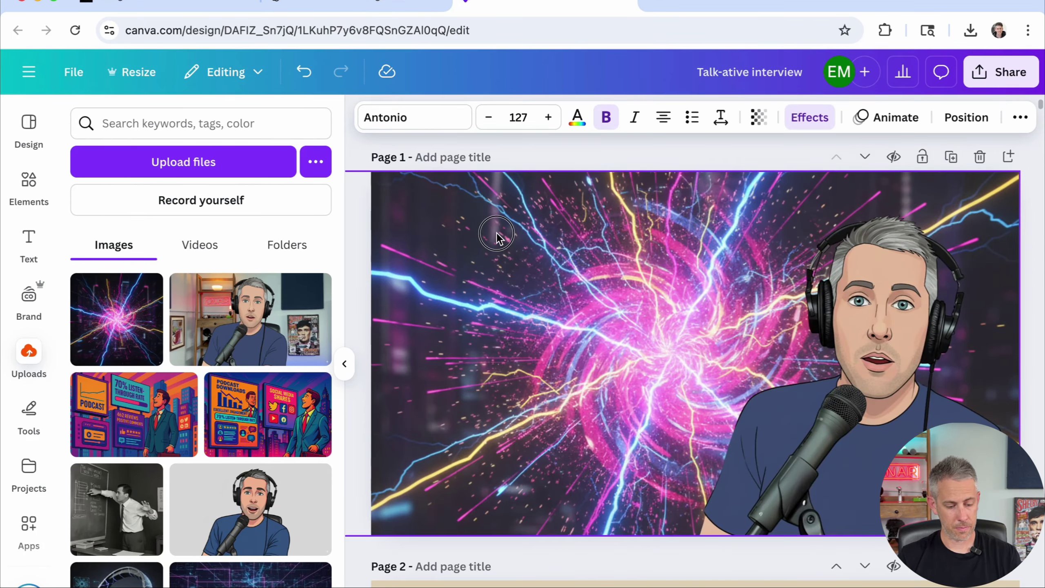
{"action": "type", "text": "VIRAL THUMBNAIL TRICK"}
{"action": "left_click", "coordinate": [611, 321]}
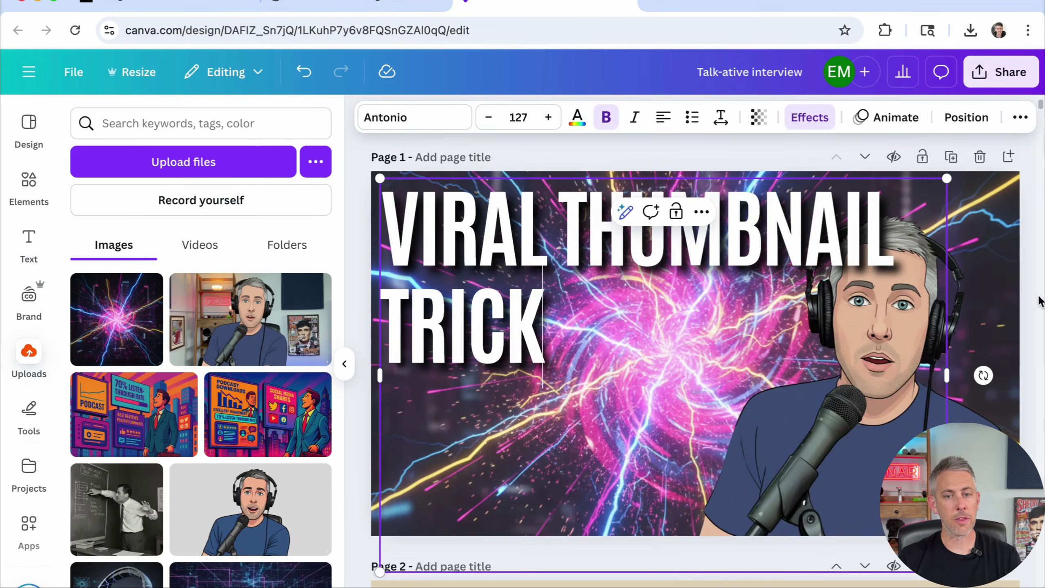
{"action": "left_click_drag", "start_coordinate": [960, 430], "coordinate": [980, 450]}
- Break the page 1 title after "VIRAL" so each of its three words sits on its own line
{"action": "left_click", "coordinate": [566, 201]}
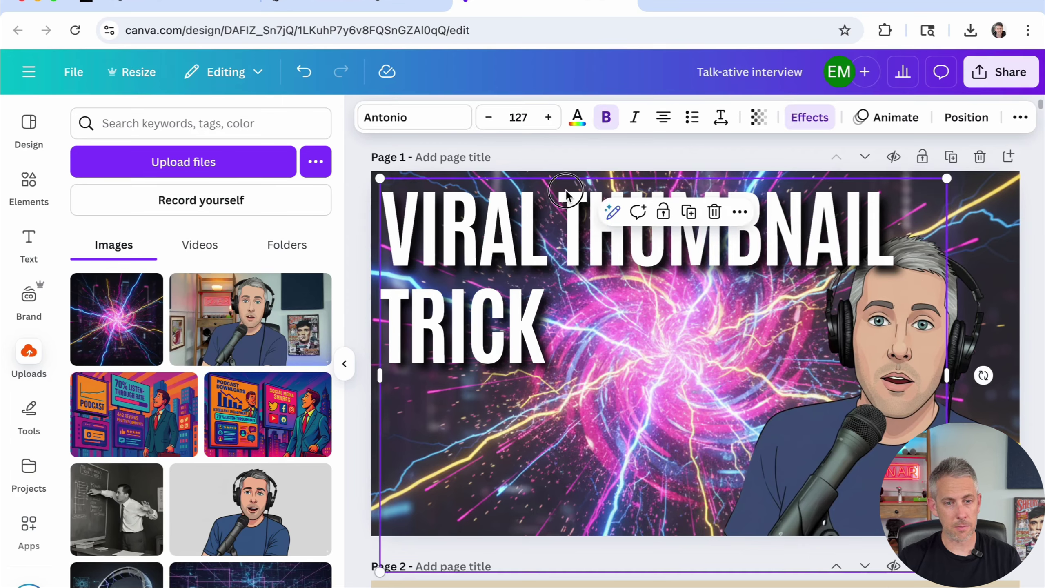
{"action": "double_click", "coordinate": [563, 209]}
{"action": "left_click", "coordinate": [563, 208]}
{"action": "key", "text": "Return"}
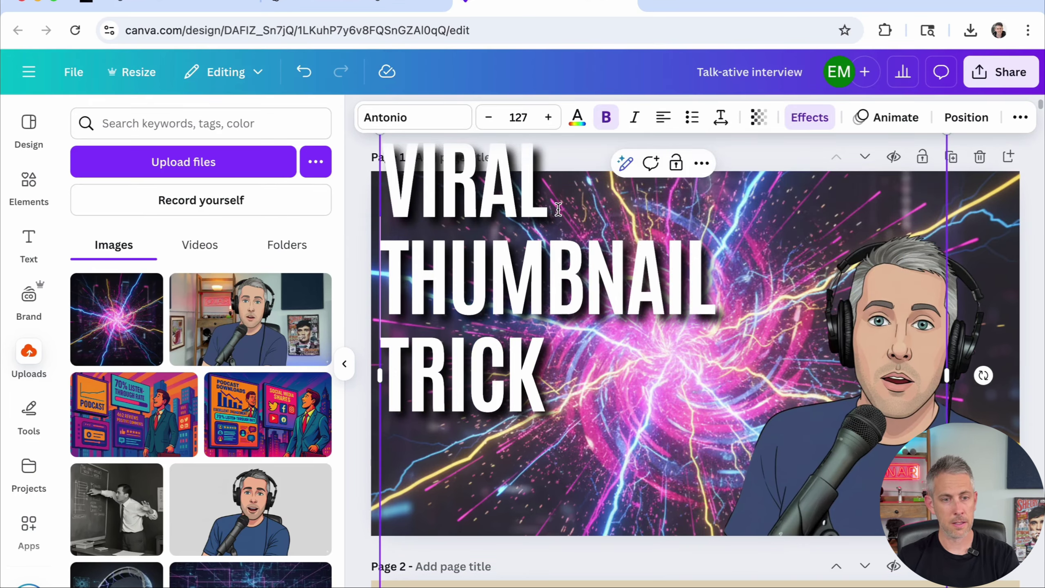
- Move the title down inside page 1 and change its first line to "AI VIRAL"
{"action": "scroll", "coordinate": [560, 294], "scroll_direction": "down", "scroll_amount": 1}
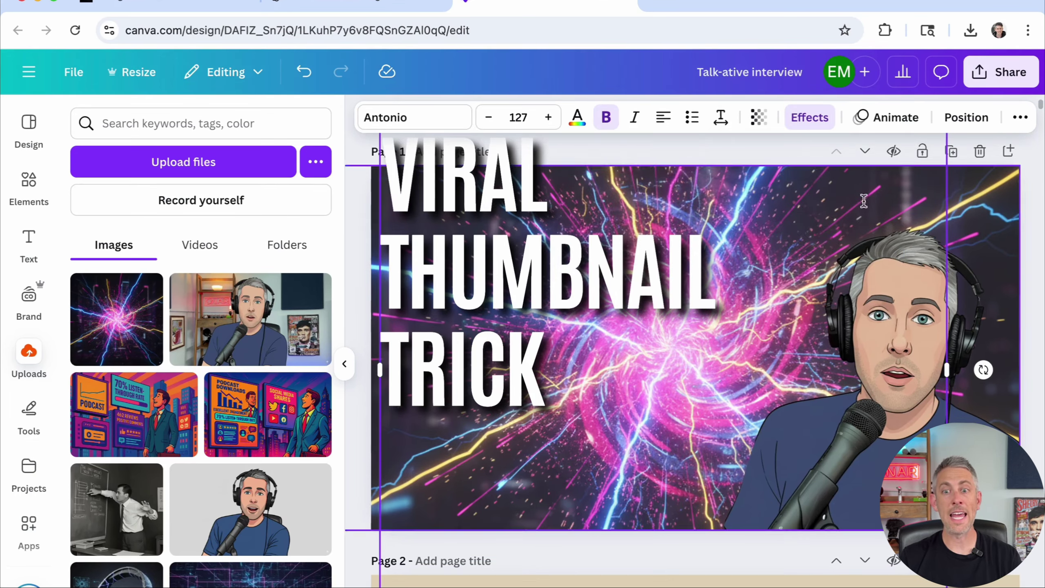
{"action": "left_click_drag", "start_coordinate": [459, 256], "coordinate": [474, 322]}
{"action": "key", "text": "Up"}
{"action": "type", "text": "AI"}
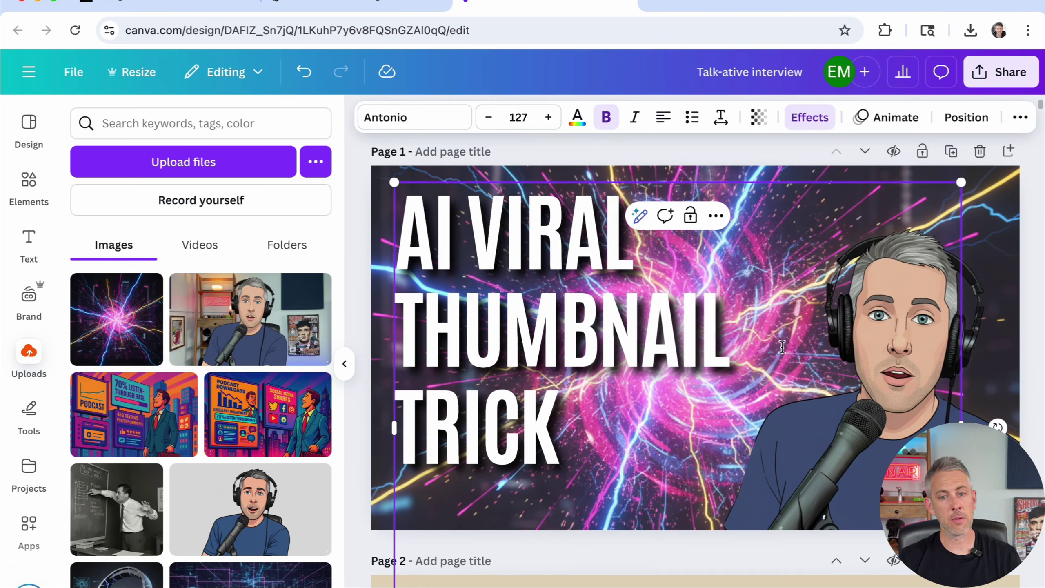
{"action": "left_click", "coordinate": [1032, 338]}
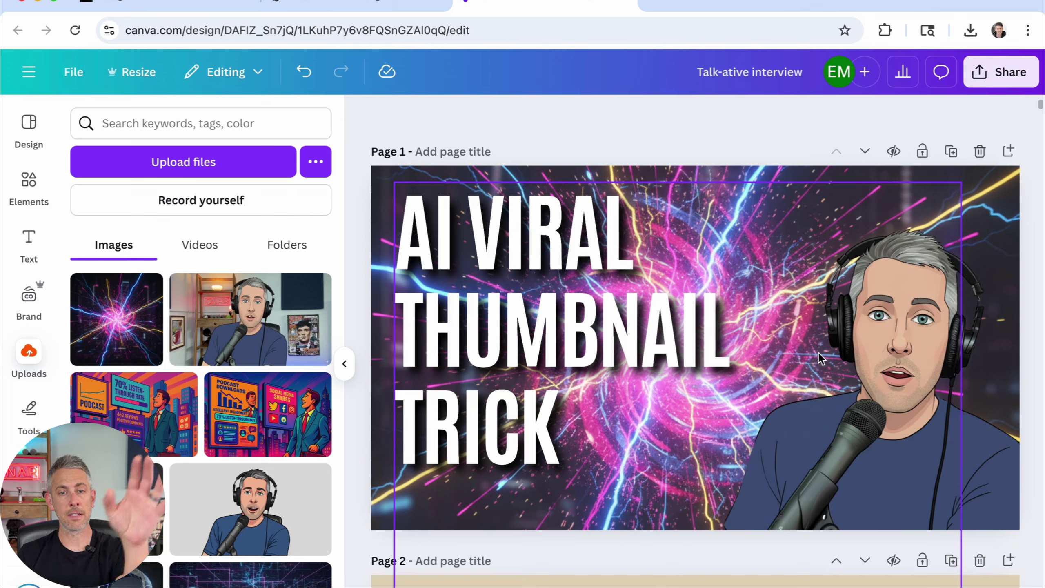
- Examine the finished "VIRAL THUMBNAIL TRICK" thumbnail on page 8 to compare it with the page 1 design
{"action": "left_click", "coordinate": [991, 191]}
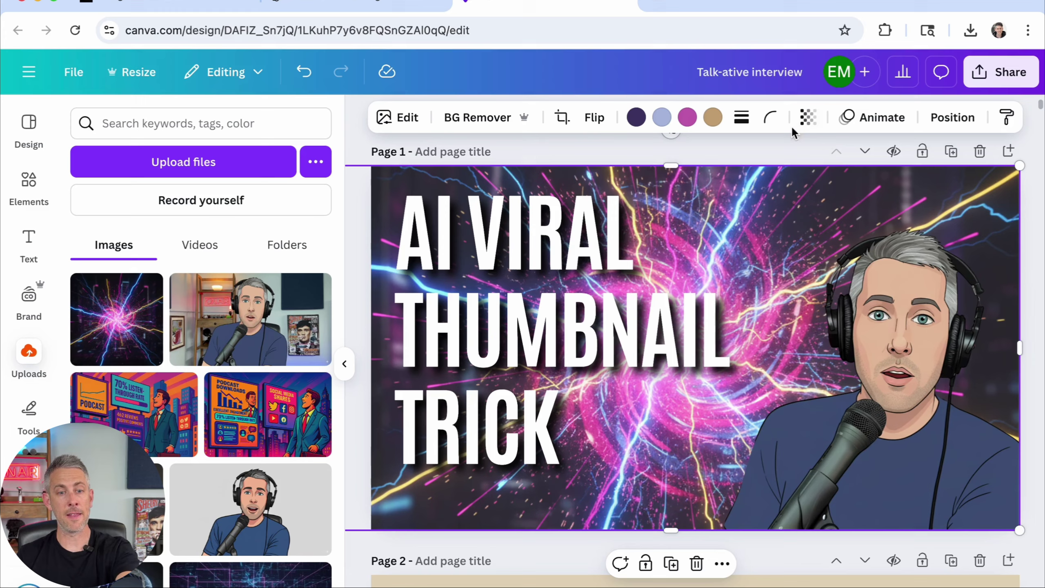
{"action": "scroll", "coordinate": [624, 395], "scroll_direction": "down", "scroll_amount": 20}
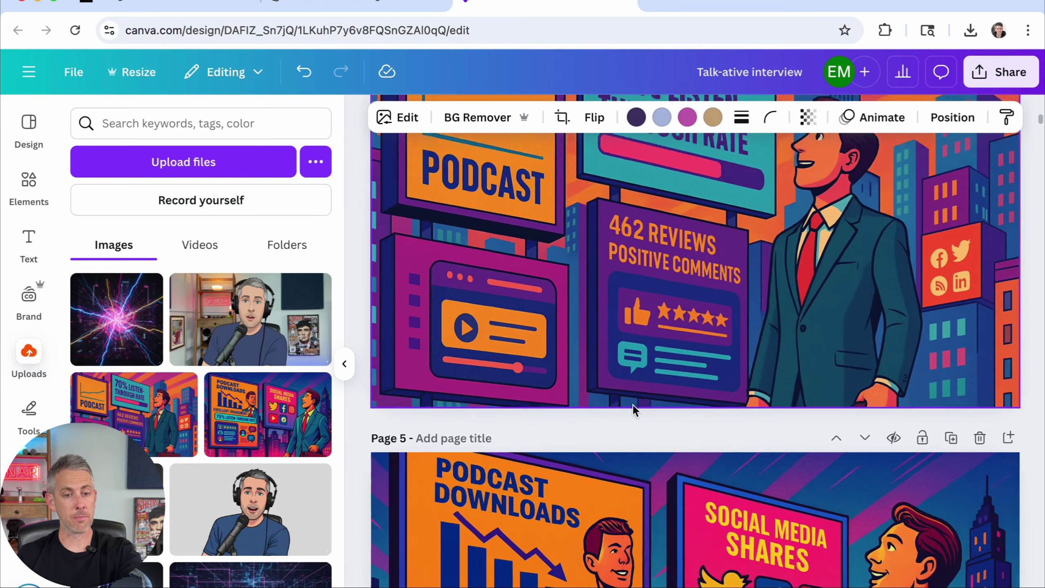
{"action": "scroll", "coordinate": [635, 409], "scroll_direction": "down", "scroll_amount": 20}
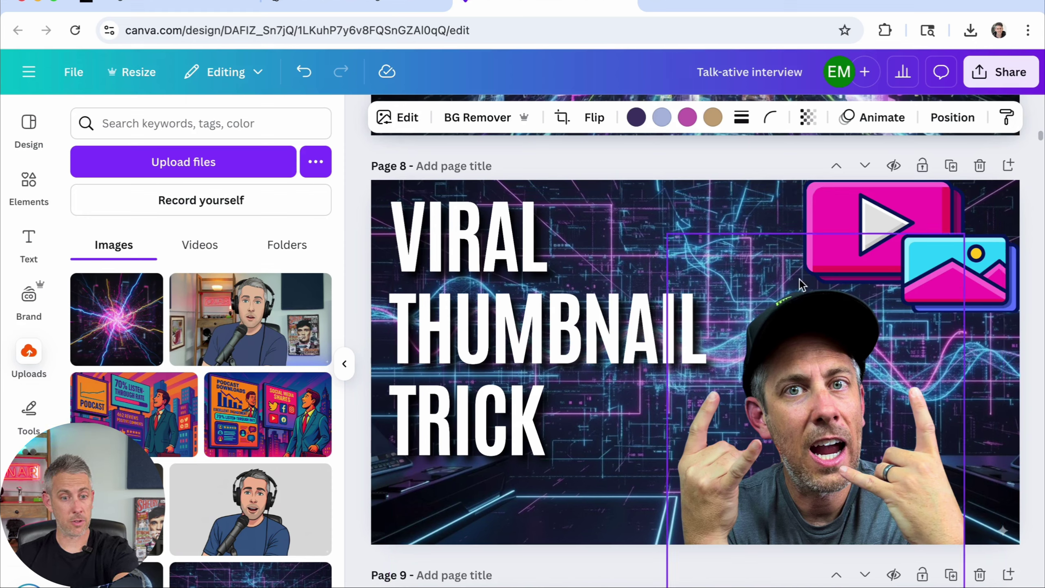
{"action": "left_click", "coordinate": [738, 206]}
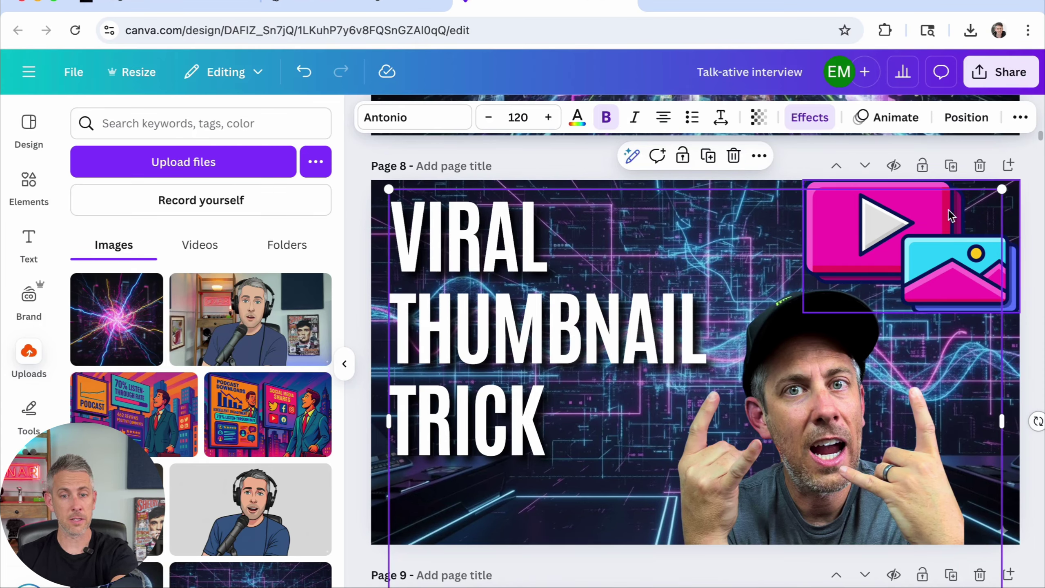
{"action": "scroll", "coordinate": [950, 214], "scroll_direction": "up", "scroll_amount": 5}
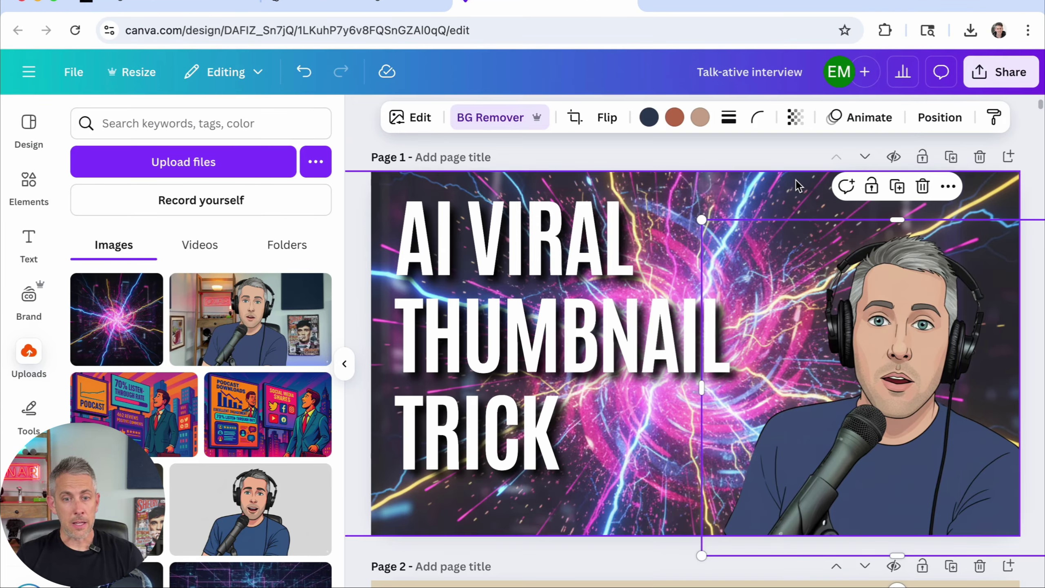
- Set the transparency of the neon lightning image on page 1 to 100
{"action": "left_click", "coordinate": [798, 185]}
{"action": "left_click", "coordinate": [807, 118]}
{"action": "left_click_drag", "start_coordinate": [830, 186], "coordinate": [872, 186]}
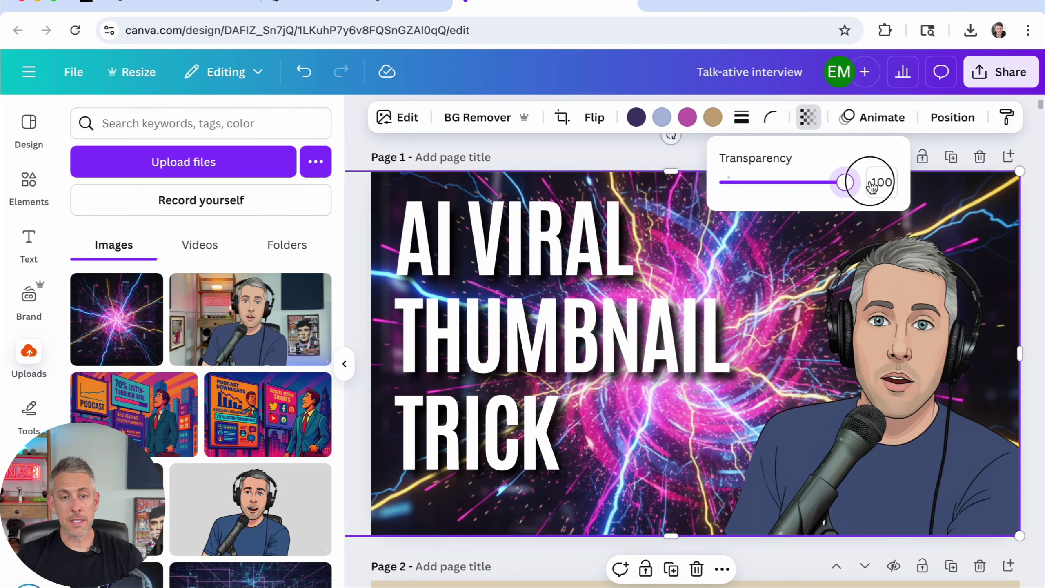
{"action": "scroll", "coordinate": [1039, 186], "scroll_direction": "down", "scroll_amount": 1}
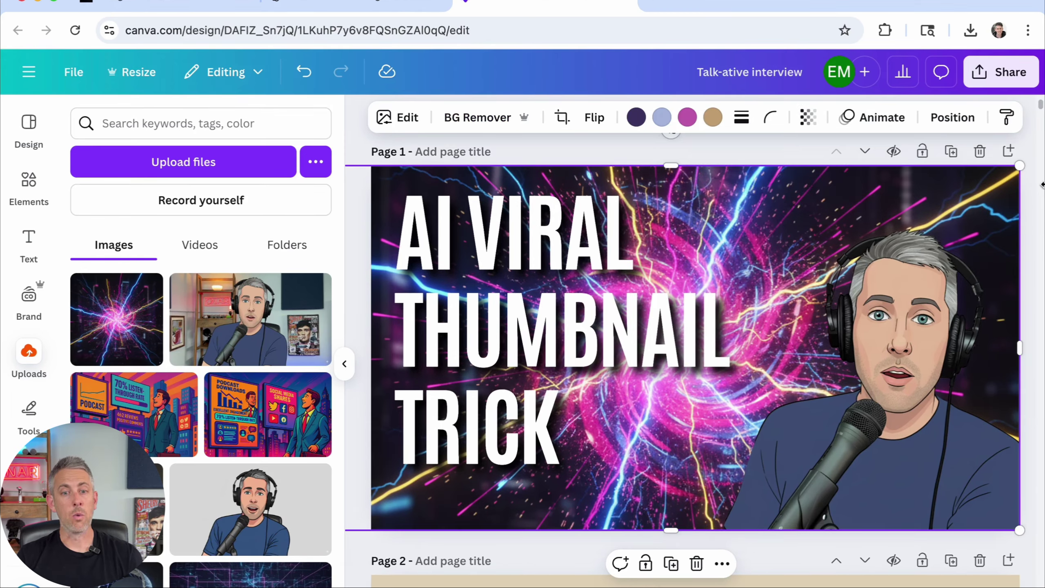
- Replace the cartoon podcaster on page 1 with the cutout podcaster photo moved over from page 2
{"action": "left_click", "coordinate": [925, 451]}
{"action": "left_click", "coordinate": [985, 453]}
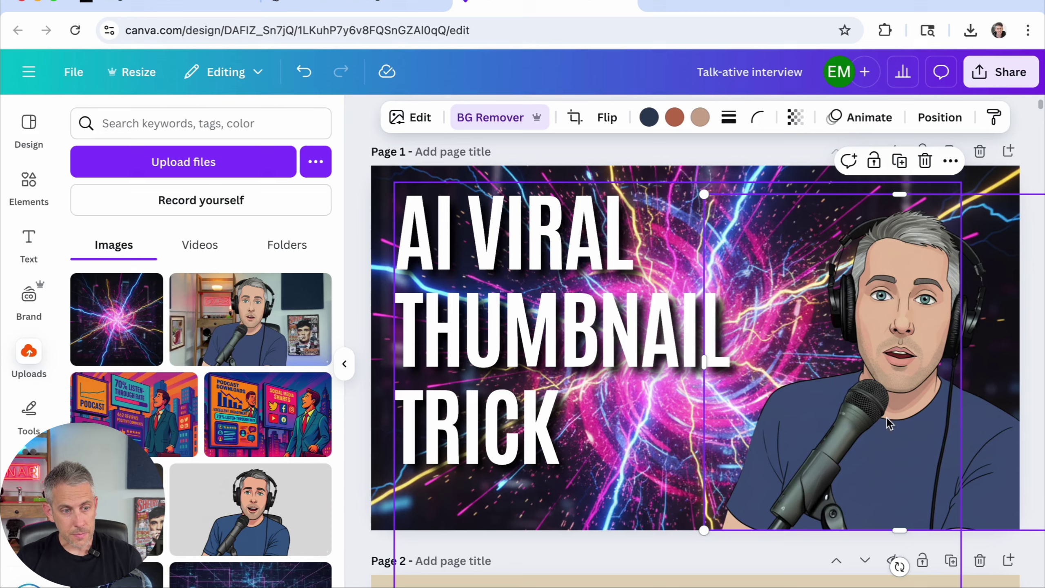
{"action": "scroll", "coordinate": [894, 486], "scroll_direction": "down", "scroll_amount": 5}
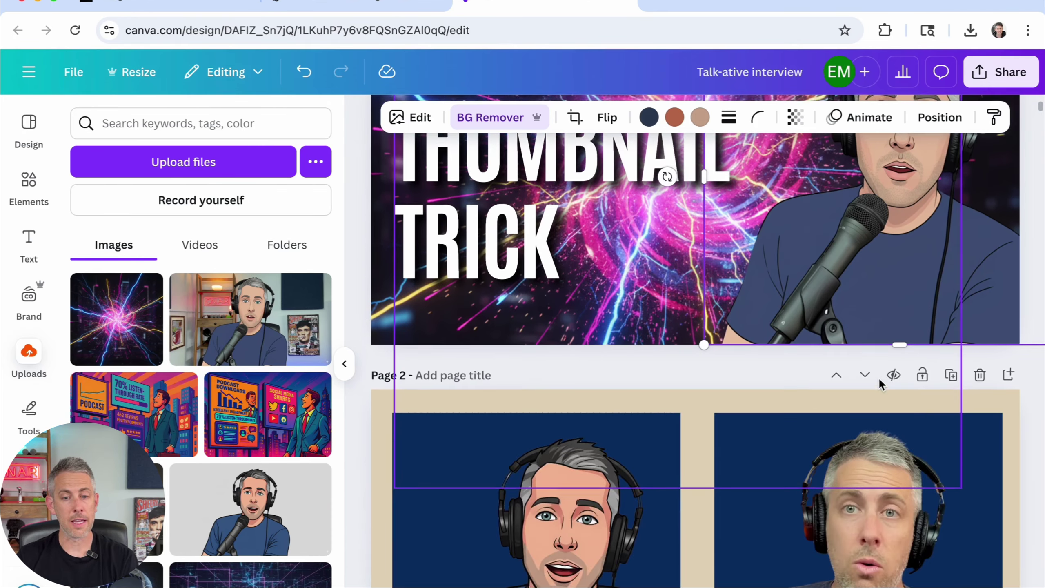
{"action": "key", "text": "Delete"}
{"action": "key", "text": "ctrl+z"}
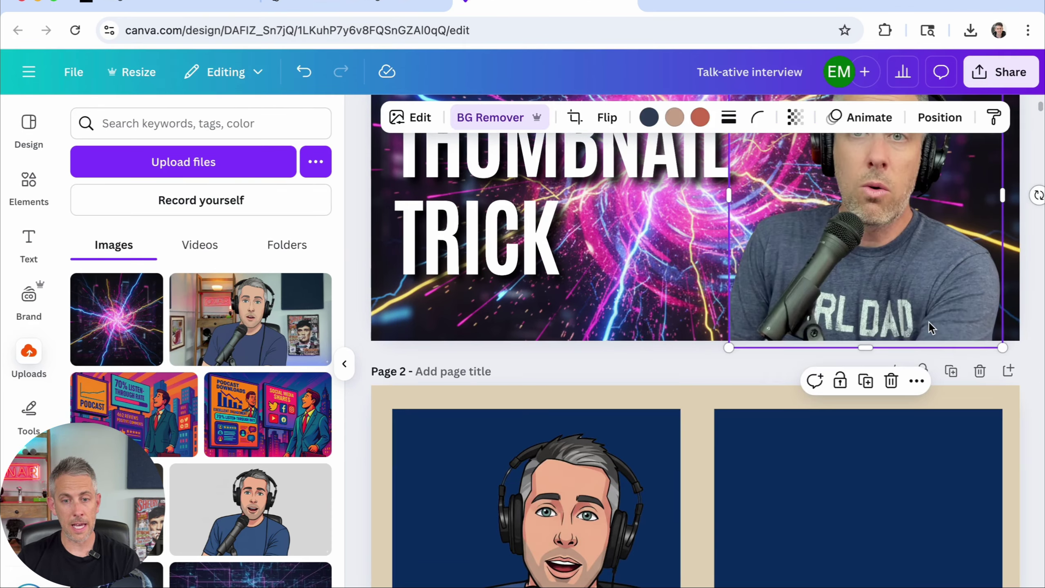
- Align the podcaster photo with page 1's lower right and enlarge it until it reaches the end of "THUMBNAIL"
{"action": "scroll", "coordinate": [929, 322], "scroll_direction": "up", "scroll_amount": 5}
{"action": "left_click_drag", "start_coordinate": [911, 418], "coordinate": [921, 383]}
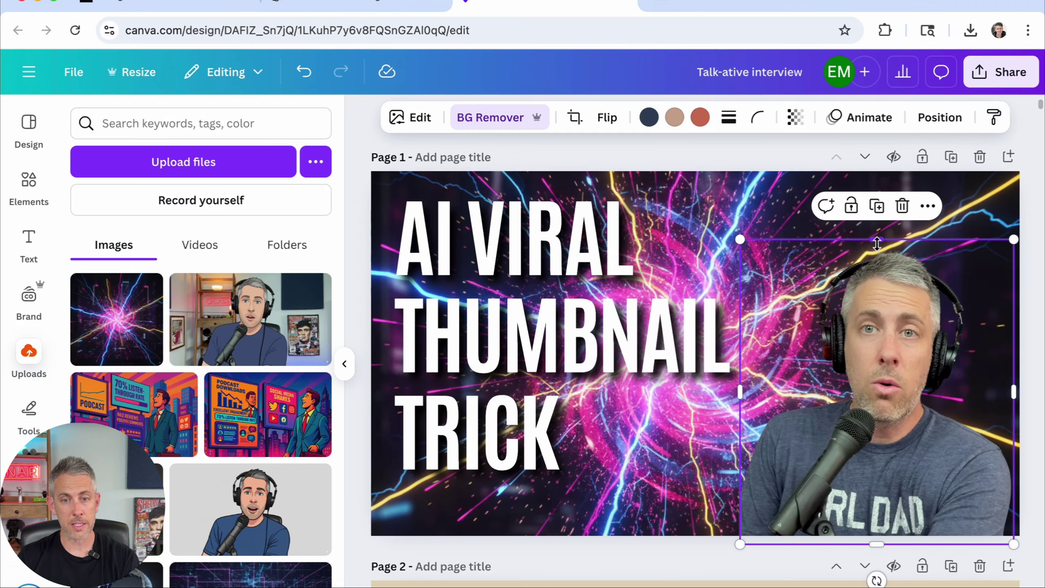
{"action": "left_click_drag", "start_coordinate": [728, 372], "coordinate": [708, 375]}
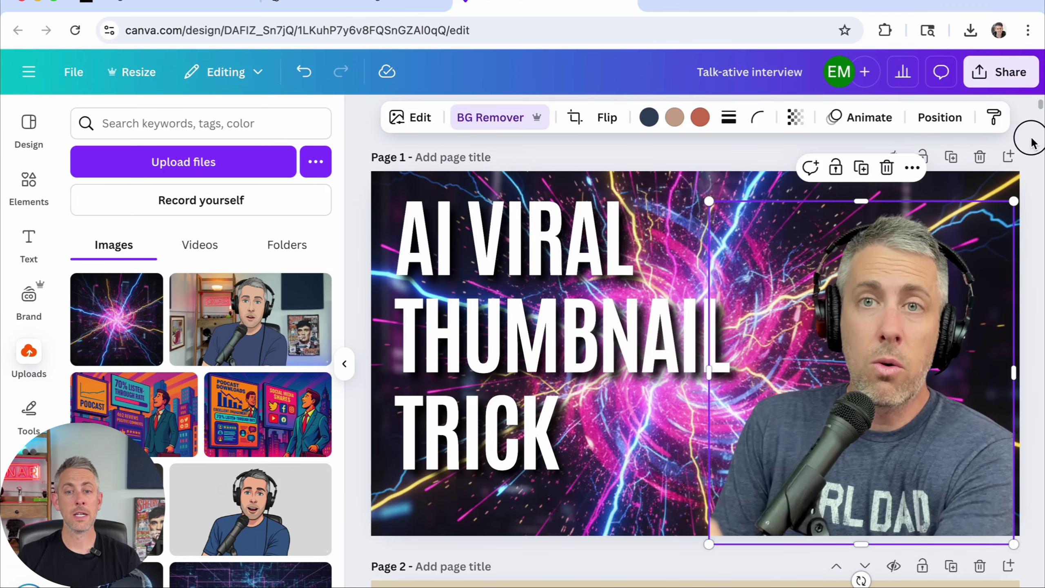